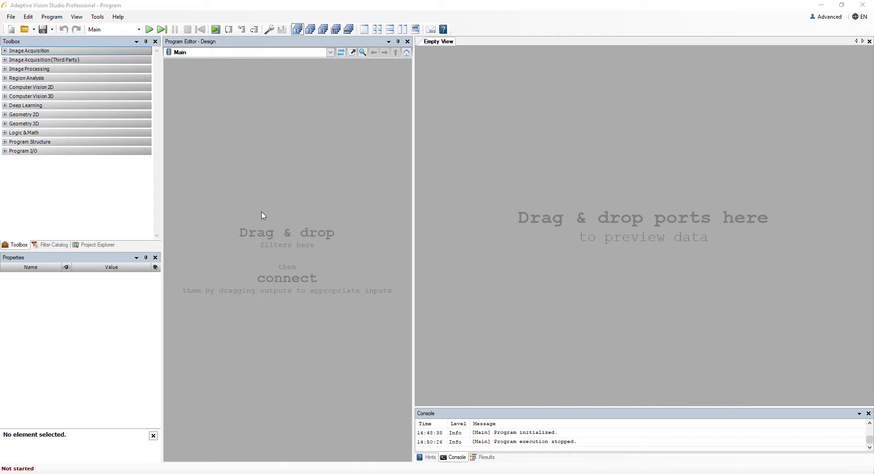
Show the Project Explorer and select the Main program in the Program tree
{"action": "left_click", "coordinate": [107, 246]}
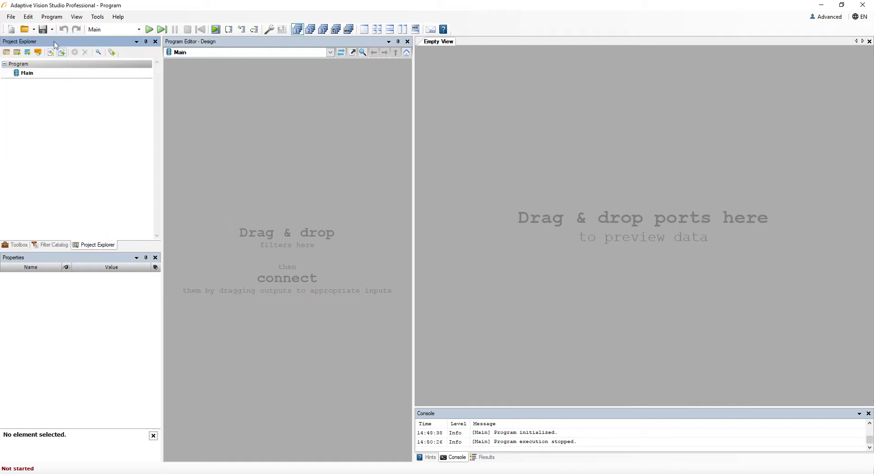
{"action": "left_click", "coordinate": [55, 74]}
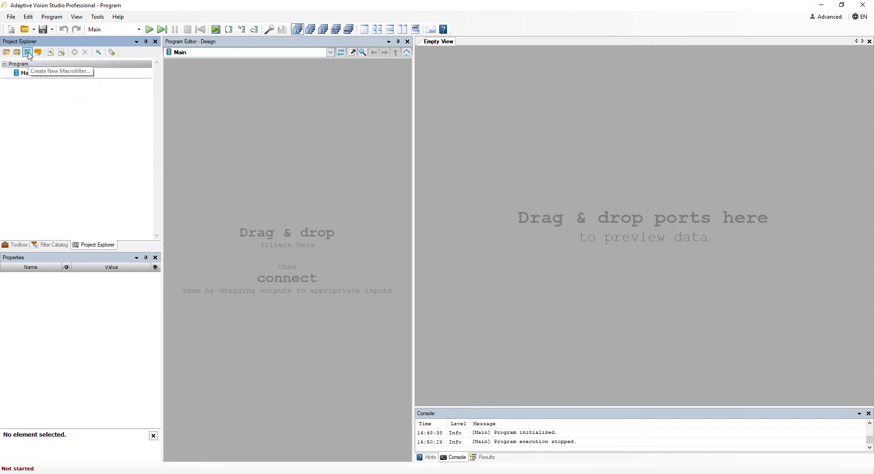
Create a Step Macrofilter named StepMacro_1 and select it in the project
{"action": "left_click", "coordinate": [28, 53]}
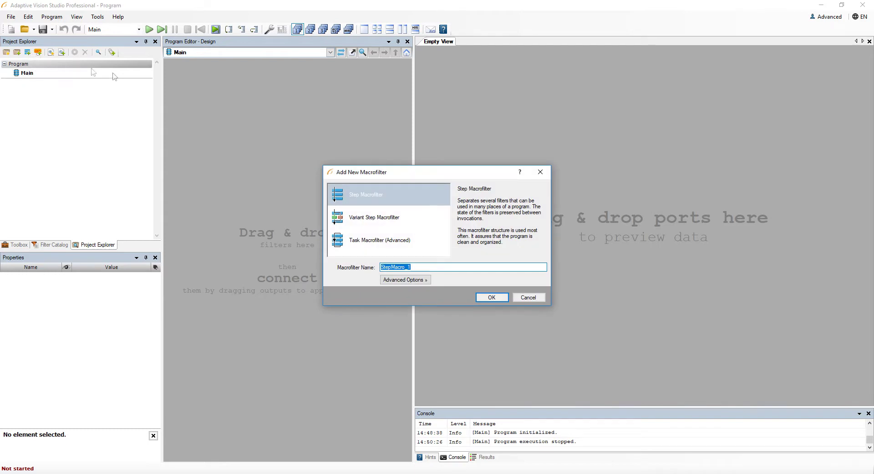
{"action": "left_click", "coordinate": [408, 192]}
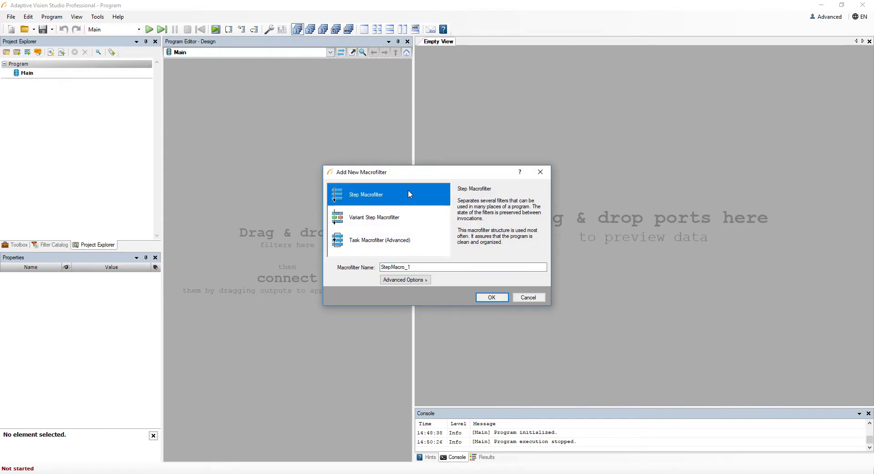
{"action": "left_click", "coordinate": [413, 217]}
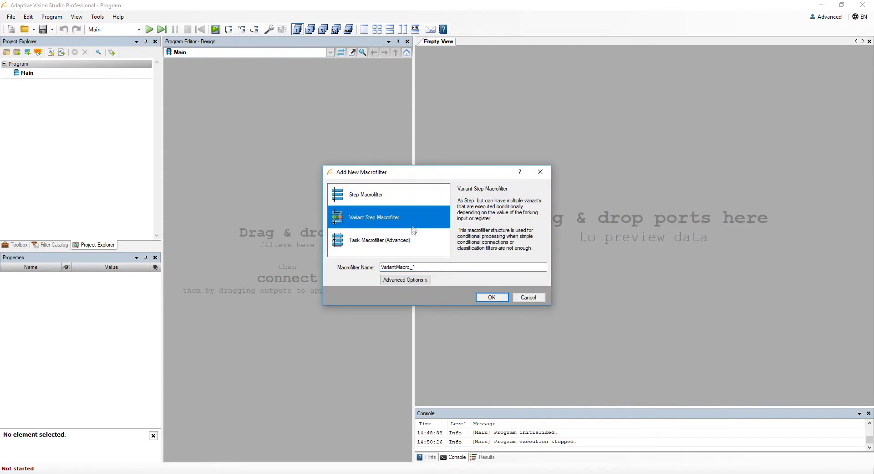
{"action": "left_click", "coordinate": [413, 238]}
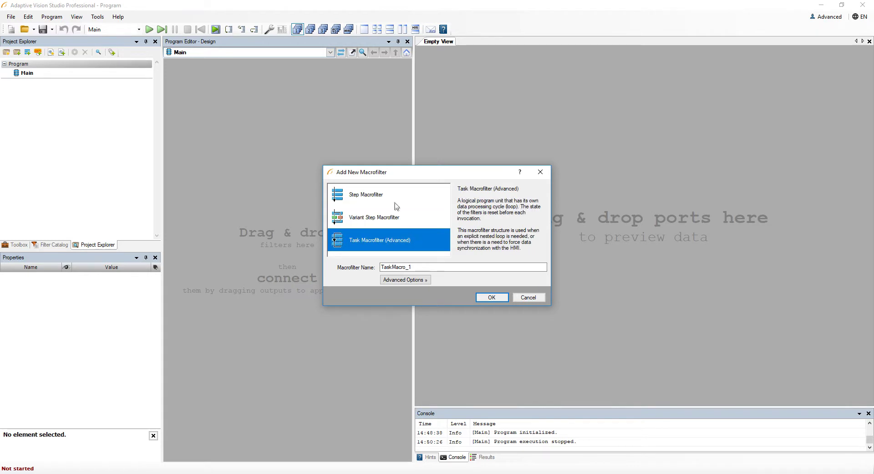
{"action": "left_click", "coordinate": [385, 190]}
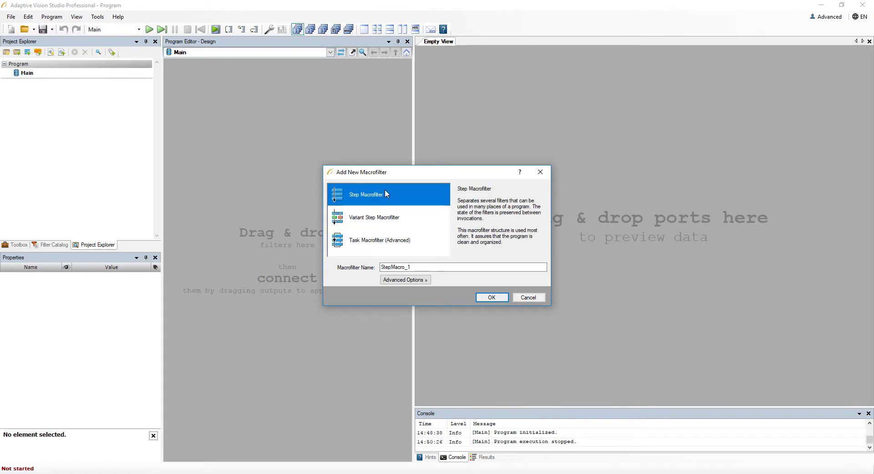
{"action": "left_click", "coordinate": [492, 297]}
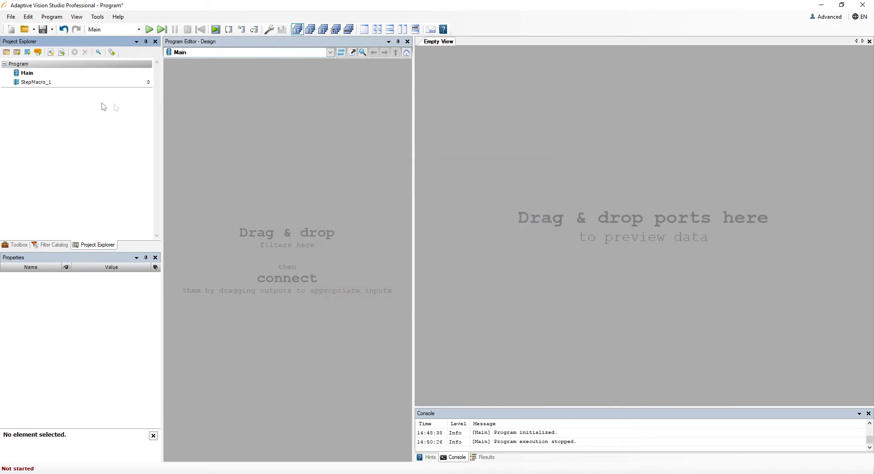
{"action": "left_click", "coordinate": [51, 83]}
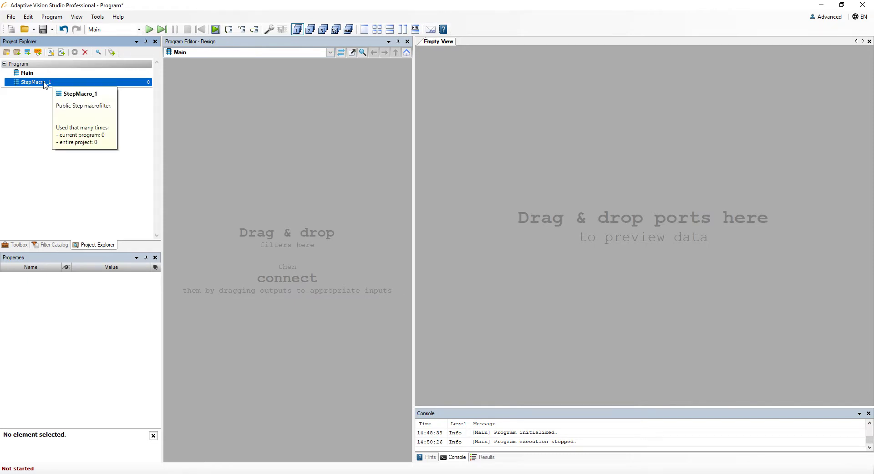
Open StepMacro_1 and add a TestImage filter from Image Acquisition
{"action": "double_click", "coordinate": [45, 84]}
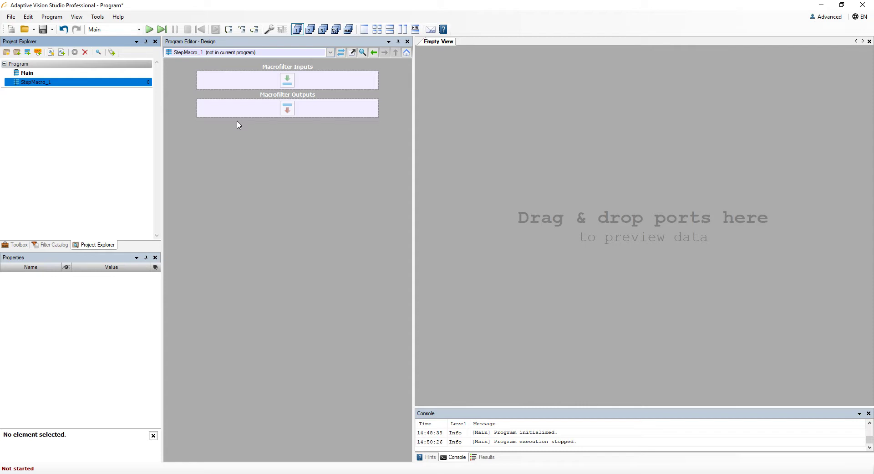
{"action": "left_click", "coordinate": [26, 245]}
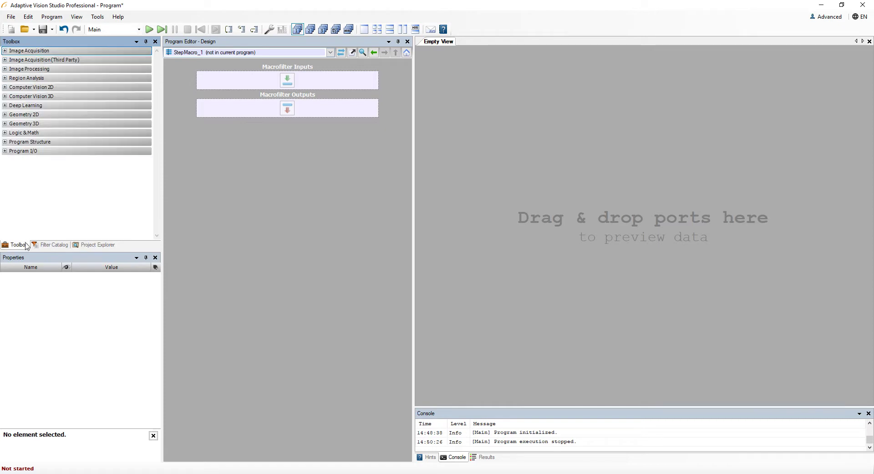
{"action": "left_click", "coordinate": [73, 52]}
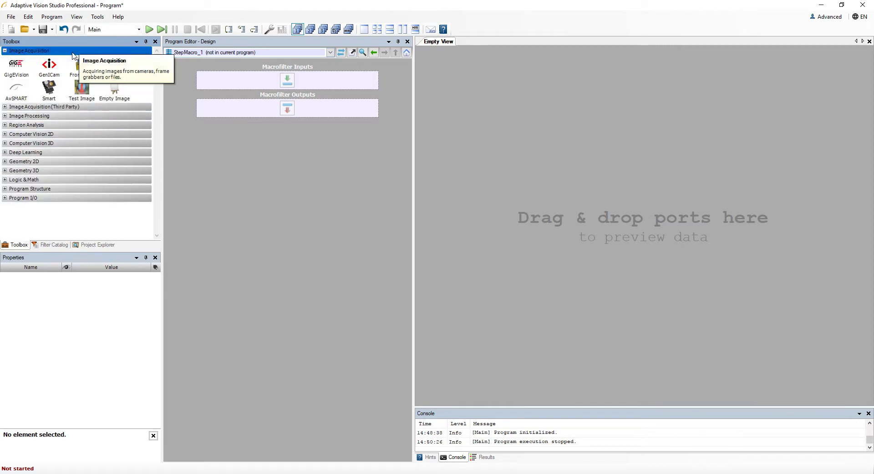
{"action": "left_click_drag", "start_coordinate": [82, 88], "coordinate": [226, 95]}
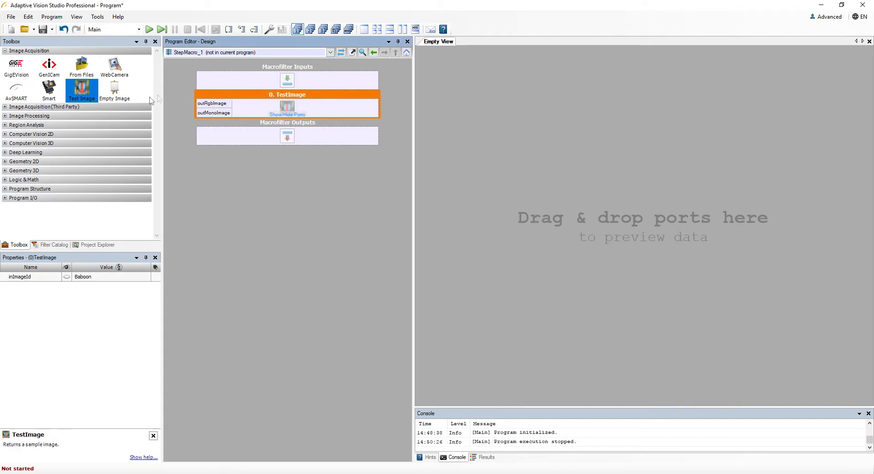
Add an Intensity ThresholdToRegion filter fed by TestImage's outMonoImage
{"action": "left_click", "coordinate": [86, 116]}
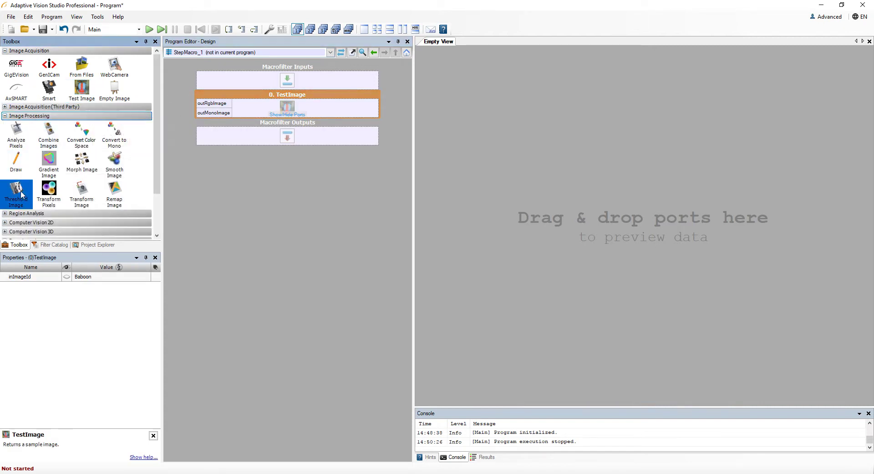
{"action": "mouse_move", "coordinate": [16, 189]}
{"action": "left_mouse_down"}
{"action": "mouse_move", "coordinate": [137, 142]}
{"action": "mouse_move", "coordinate": [231, 125]}
{"action": "left_mouse_up"}
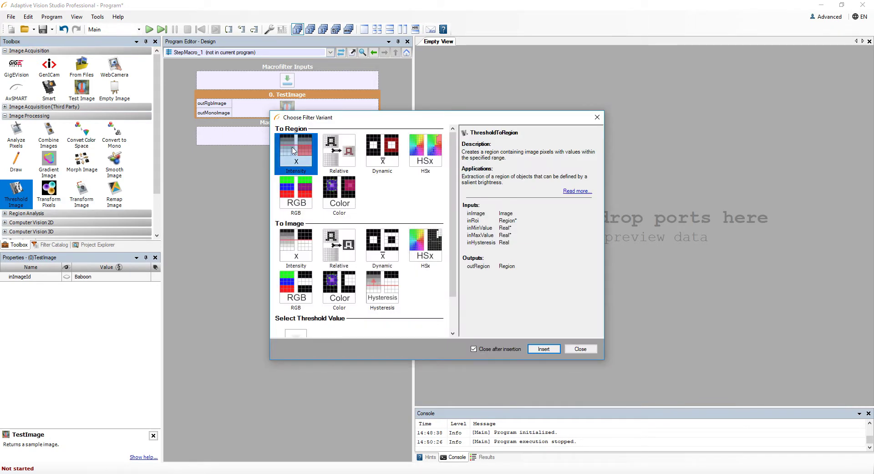
{"action": "double_click", "coordinate": [296, 148]}
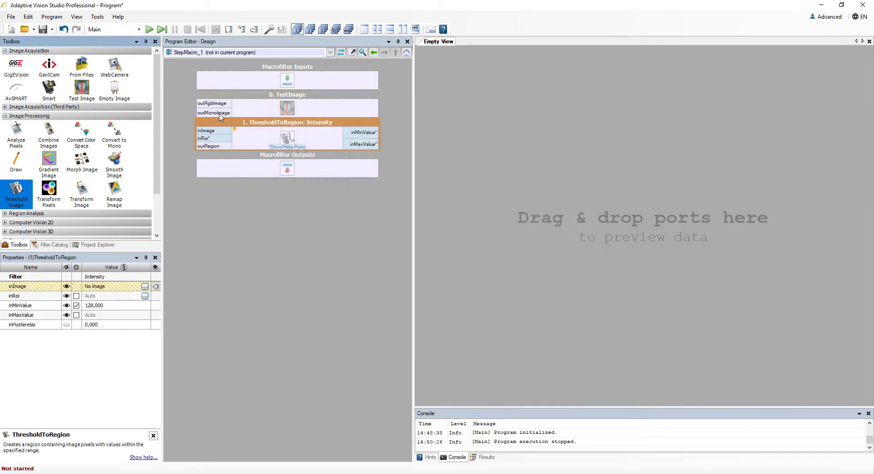
{"action": "left_click_drag", "start_coordinate": [214, 112], "coordinate": [215, 128]}
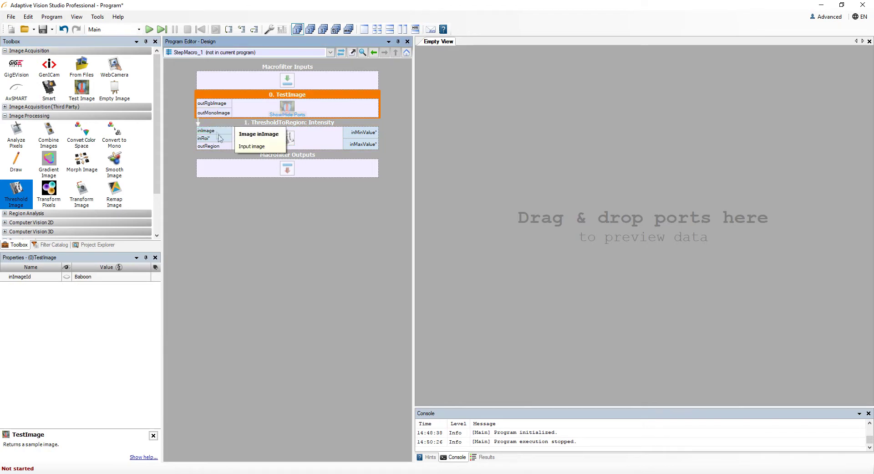
{"action": "left_click", "coordinate": [242, 155]}
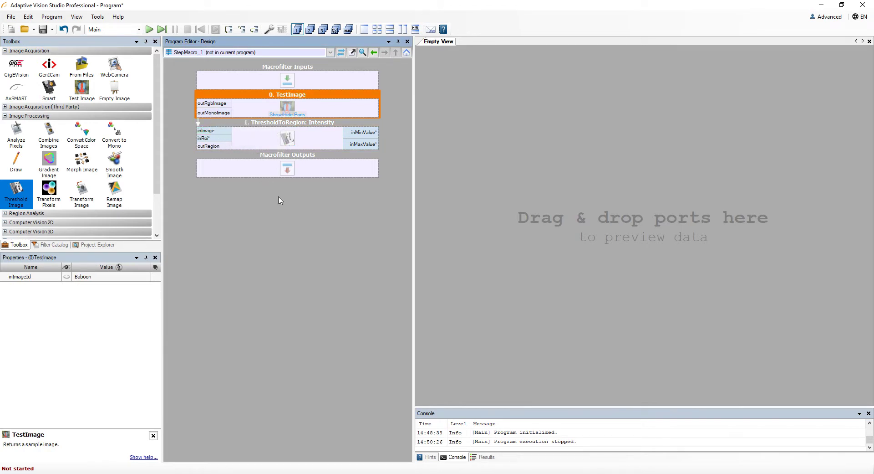
Switch to Main, drop a StepMacro_1 instance into it, and open that block
{"action": "left_click", "coordinate": [281, 52]}
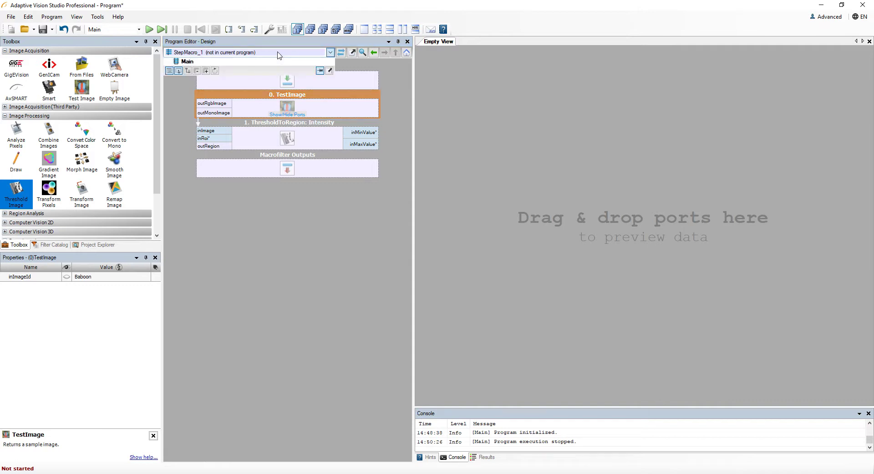
{"action": "left_click", "coordinate": [283, 62]}
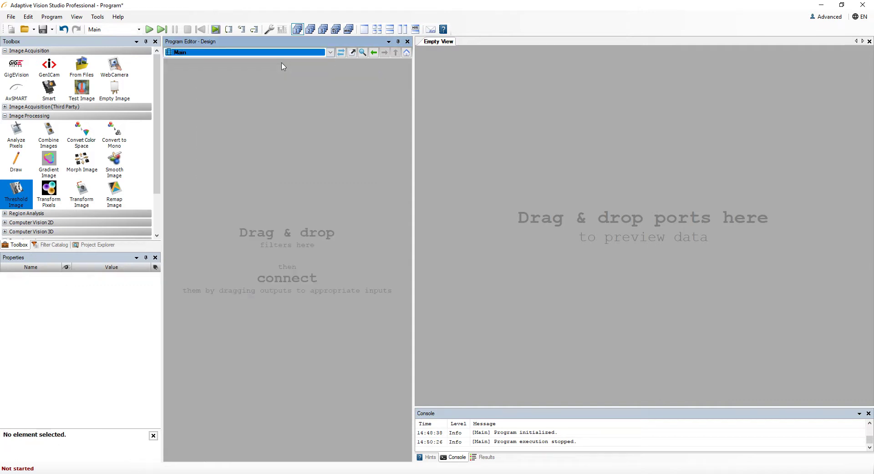
{"action": "left_click", "coordinate": [101, 246]}
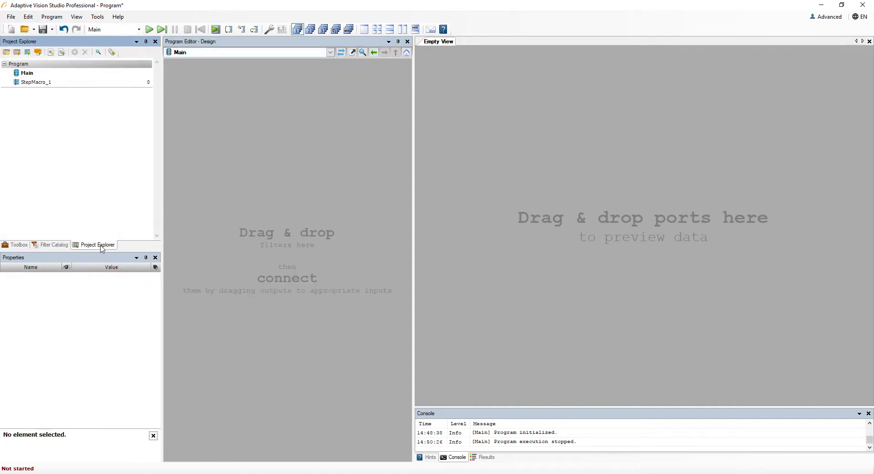
{"action": "left_click", "coordinate": [34, 84]}
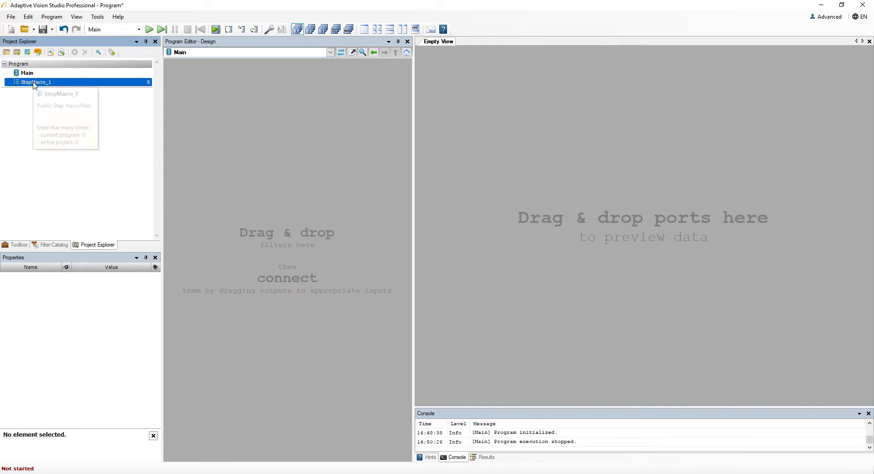
{"action": "left_click_drag", "start_coordinate": [34, 84], "coordinate": [264, 83]}
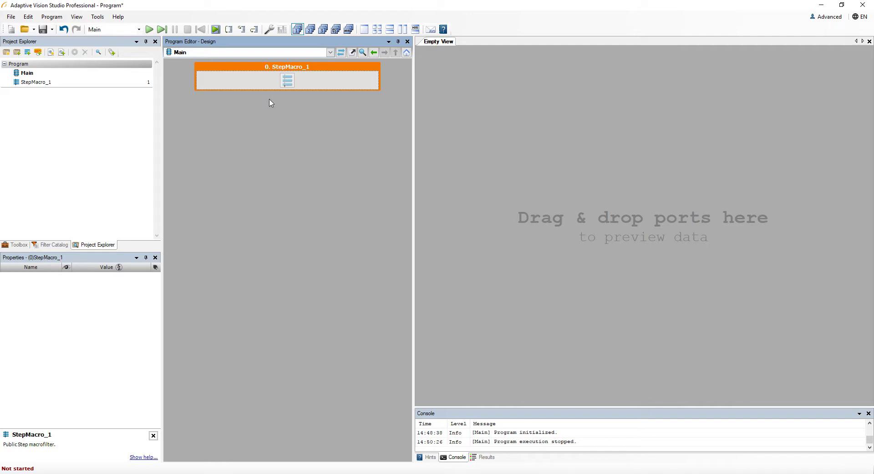
{"action": "double_click", "coordinate": [266, 86]}
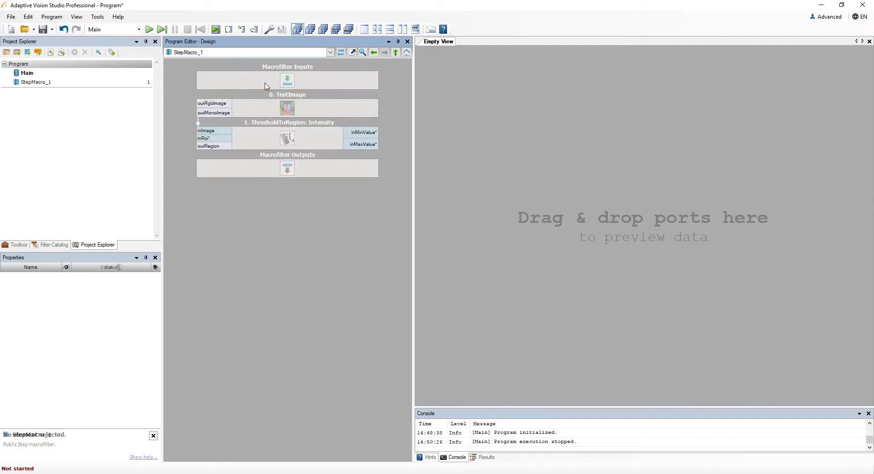
Iterate the program, preview the Baboon mono image with its thresholded region, and inspect the input and output blocks
{"action": "left_click", "coordinate": [161, 29]}
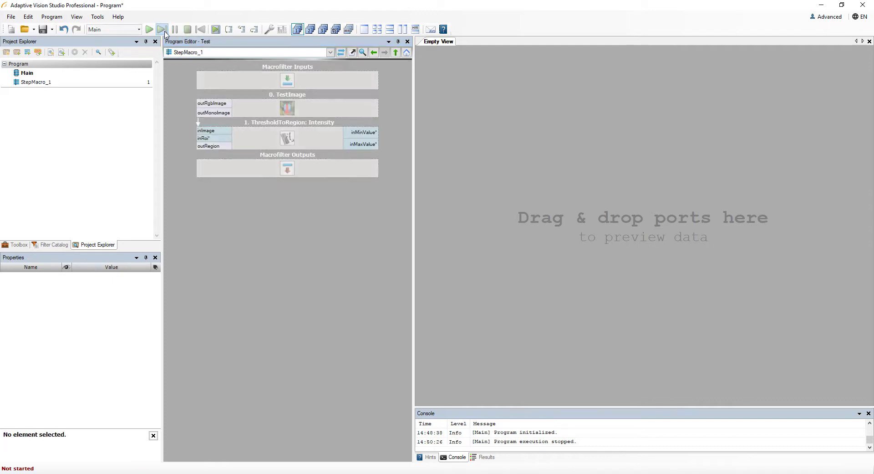
{"action": "left_click_drag", "start_coordinate": [215, 113], "coordinate": [572, 116]}
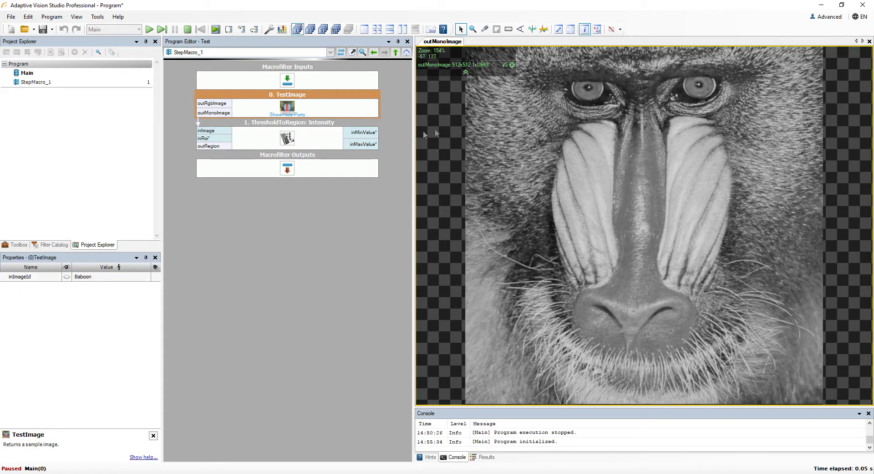
{"action": "left_click_drag", "start_coordinate": [213, 147], "coordinate": [574, 154]}
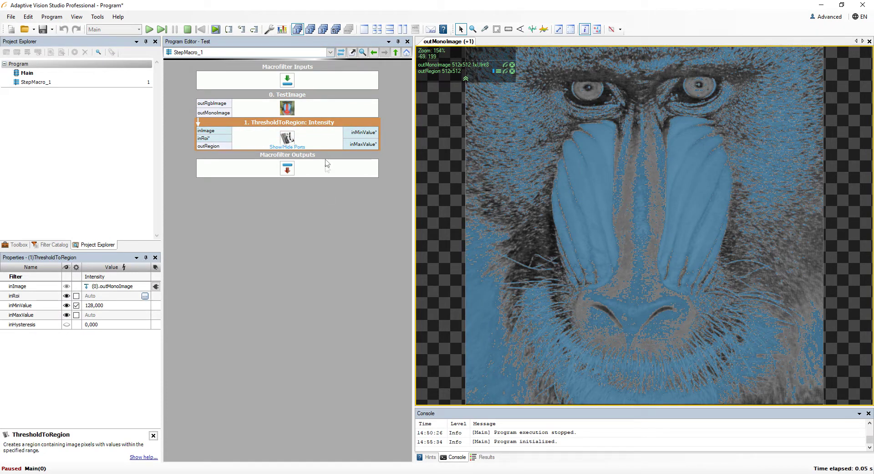
{"action": "left_click", "coordinate": [321, 85]}
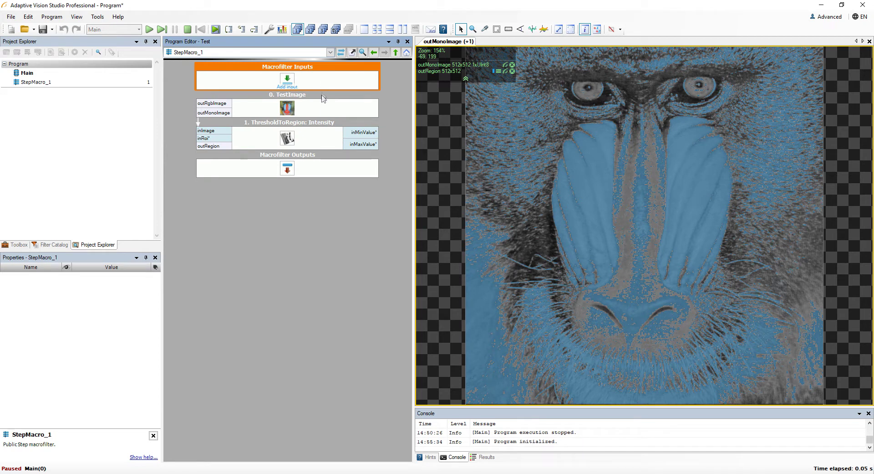
{"action": "left_click", "coordinate": [318, 173]}
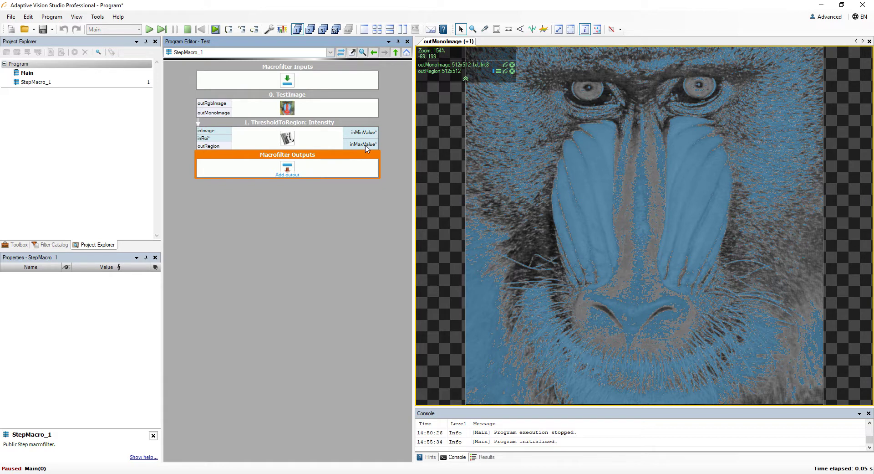
Expose ThresholdToRegion's inMinValue as a Real* macrofilter input named inMinValue
{"action": "left_click_drag", "start_coordinate": [369, 132], "coordinate": [367, 80]}
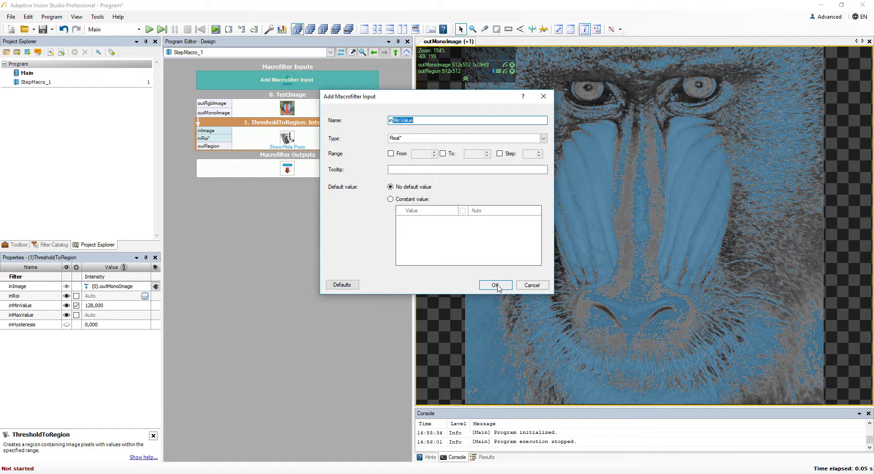
{"action": "left_click", "coordinate": [495, 286]}
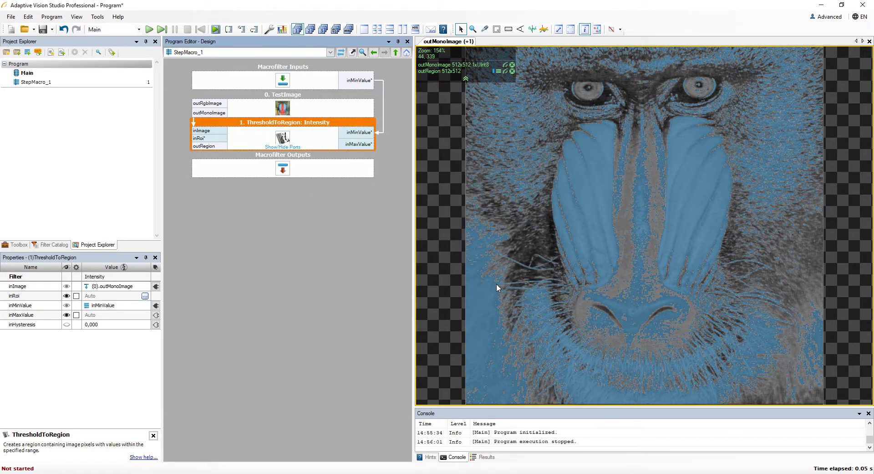
Add a Region-type macrofilter output outRegion, wired from ThresholdToRegion's outRegion
{"action": "right_click", "coordinate": [314, 169]}
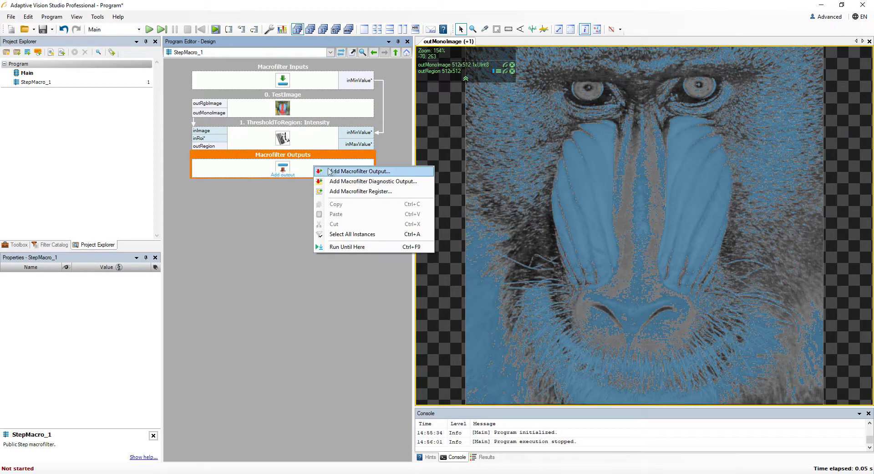
{"action": "left_click", "coordinate": [345, 172]}
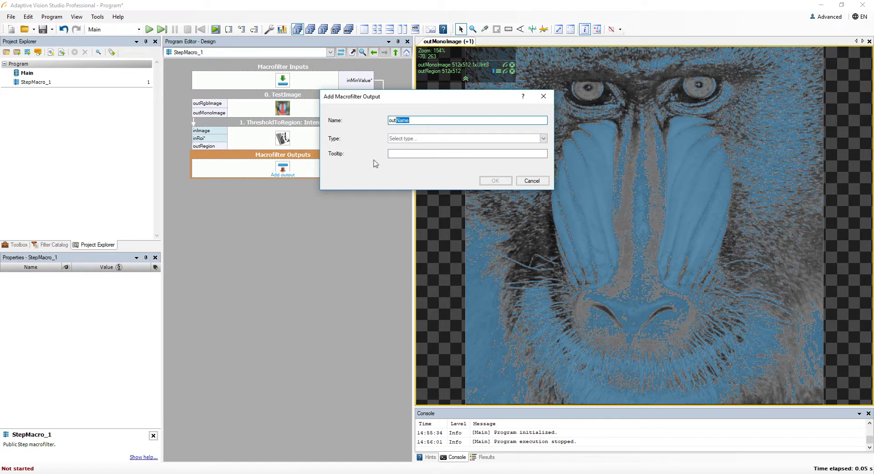
{"action": "type", "text": "Re"}
{"action": "type", "text": "gion"}
{"action": "key", "text": "Tab"}
{"action": "type", "text": "Rw"}
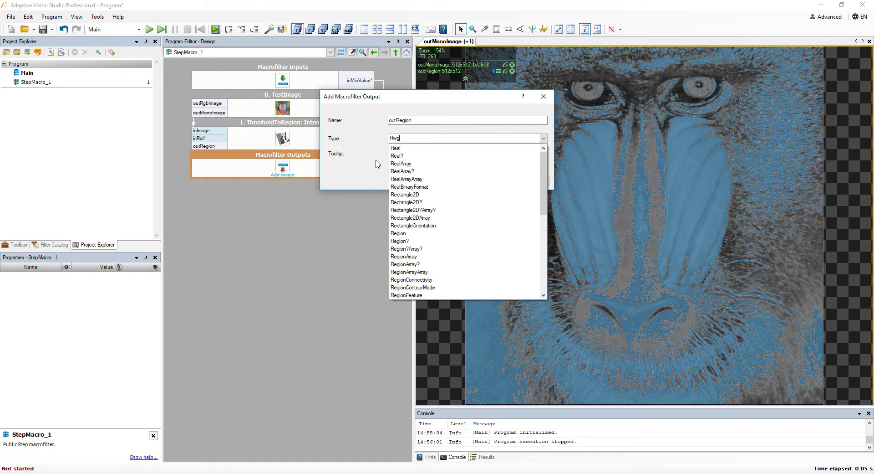
{"action": "key", "text": "BackSpace"}
{"action": "type", "text": "egio"}
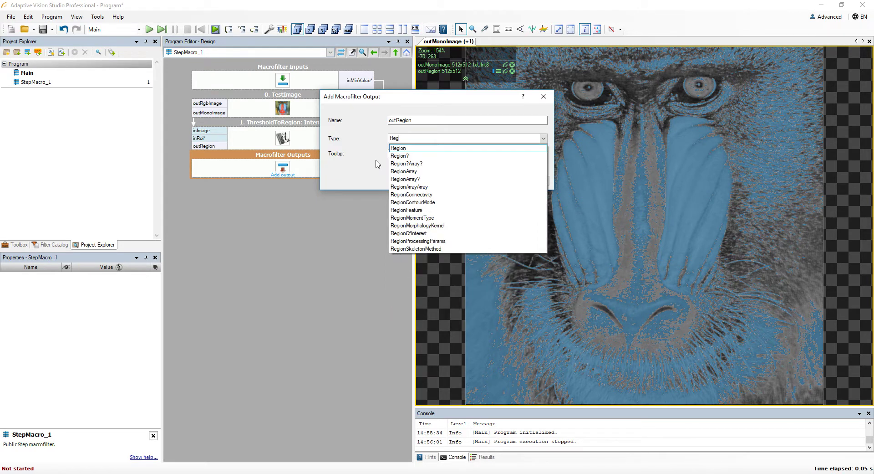
{"action": "type", "text": "n"}
{"action": "key", "text": "Return"}
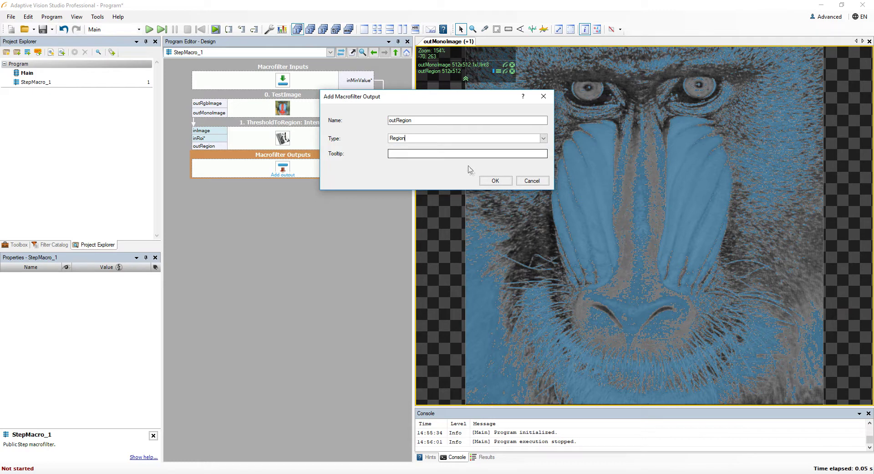
{"action": "left_click", "coordinate": [492, 181]}
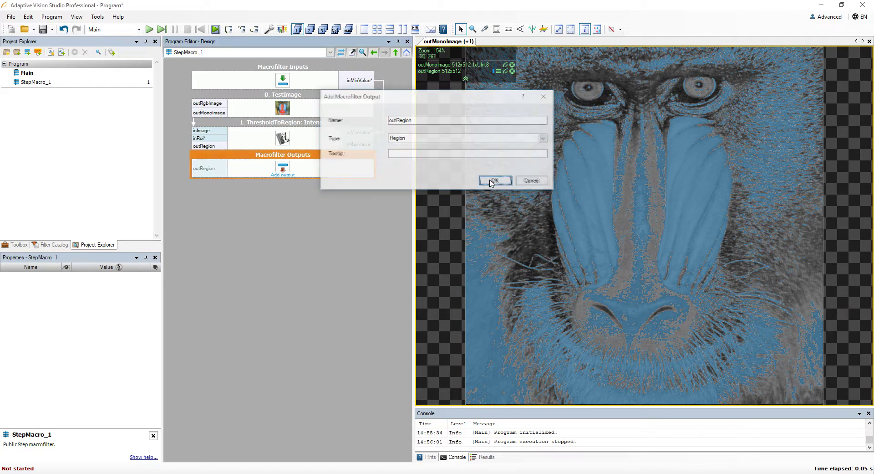
{"action": "left_click", "coordinate": [200, 146]}
{"action": "left_click_drag", "start_coordinate": [201, 150], "coordinate": [207, 168]}
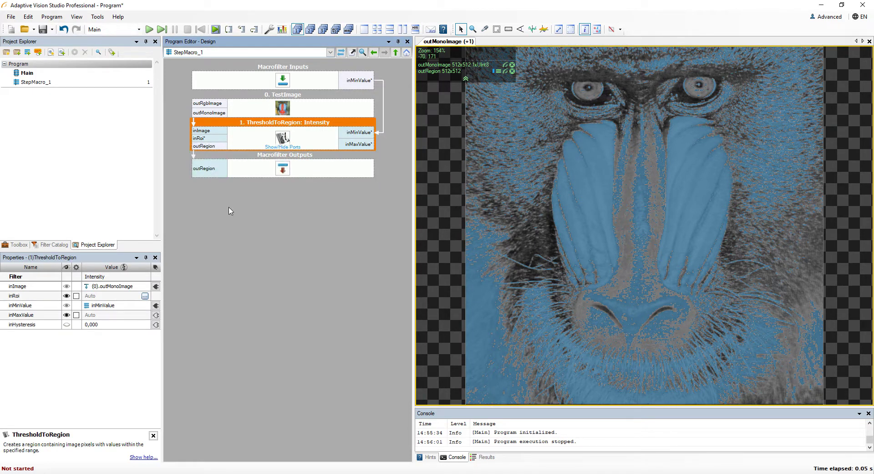
Return to Main and inspect the StepMacro_1 step's new inMinValue and outRegion ports
{"action": "left_click", "coordinate": [258, 53]}
{"action": "left_click", "coordinate": [257, 64]}
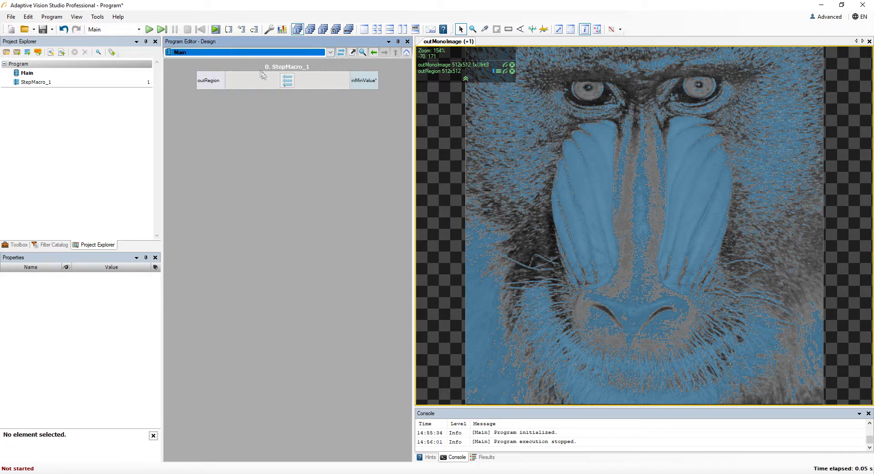
{"action": "left_click", "coordinate": [304, 85]}
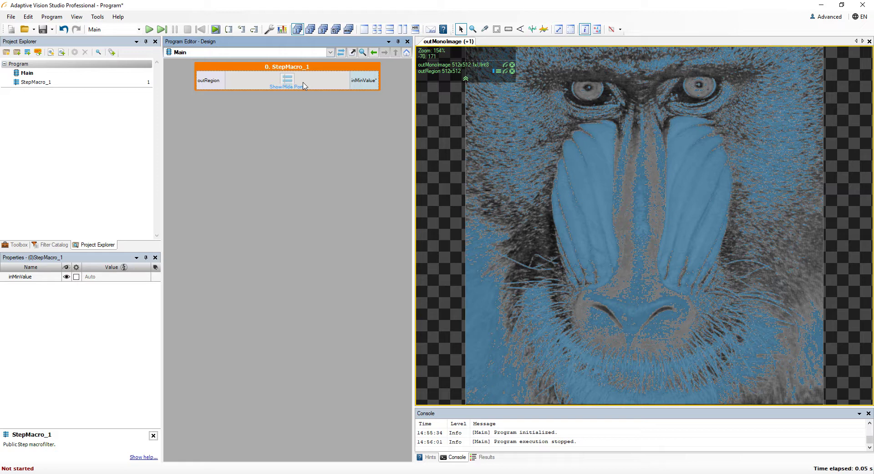
{"action": "left_click", "coordinate": [364, 82]}
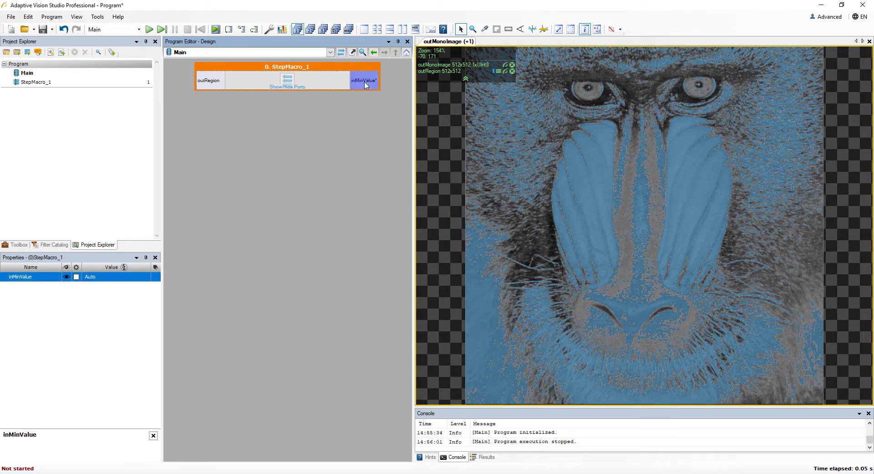
{"action": "left_click", "coordinate": [215, 84]}
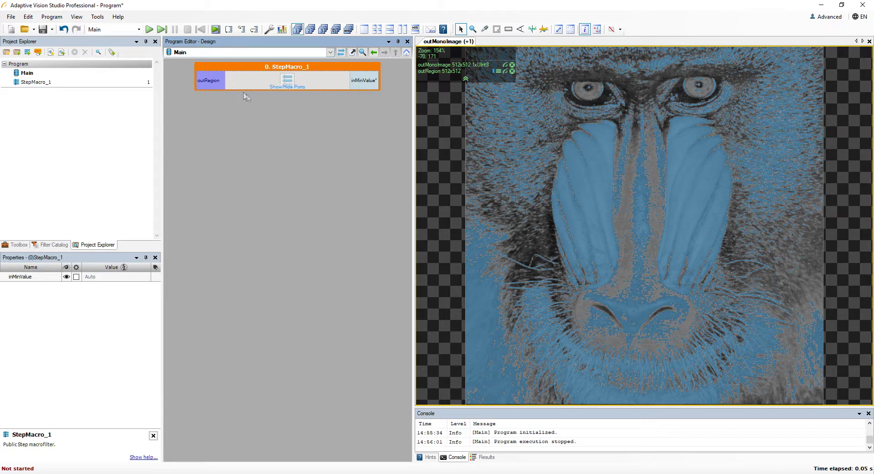
{"action": "left_click", "coordinate": [287, 122]}
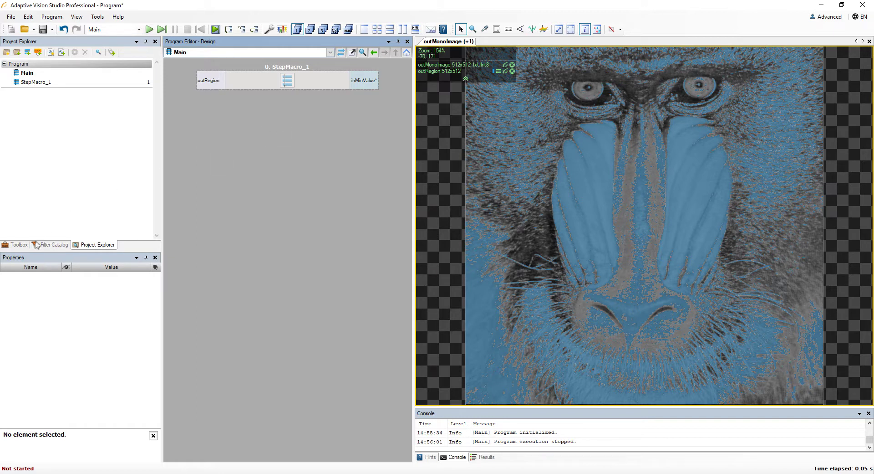
Insert SplitRegionIntoBlobs from Region Analysis and feed it StepMacro_1's outRegion
{"action": "left_click", "coordinate": [19, 247]}
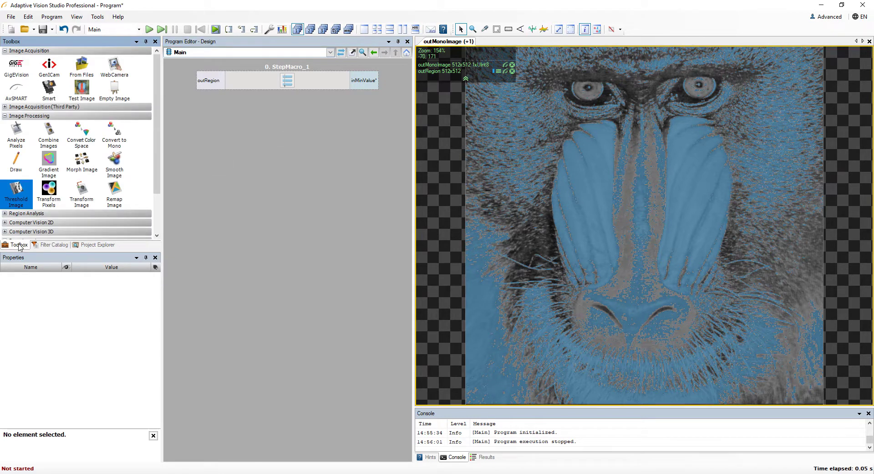
{"action": "left_click", "coordinate": [25, 213]}
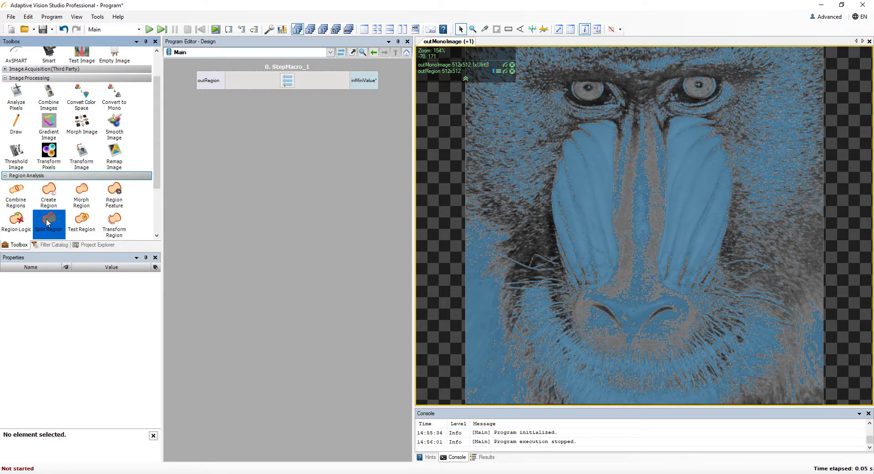
{"action": "left_click", "coordinate": [47, 222]}
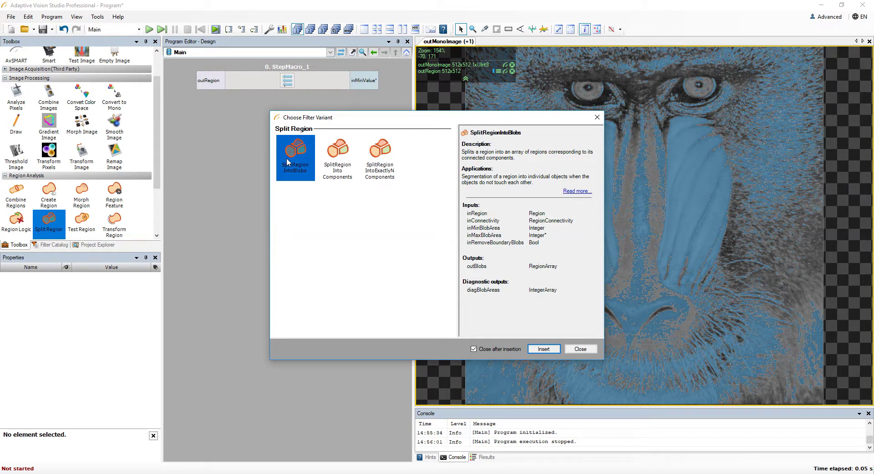
{"action": "double_click", "coordinate": [287, 162]}
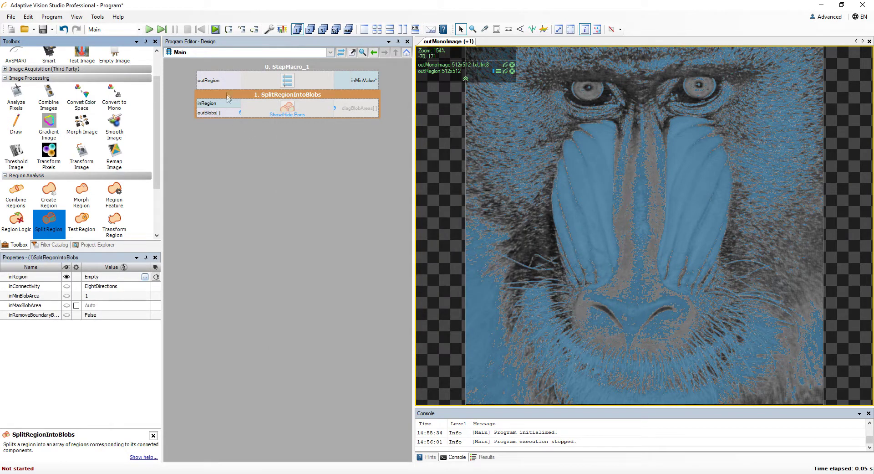
{"action": "left_click_drag", "start_coordinate": [217, 82], "coordinate": [214, 103]}
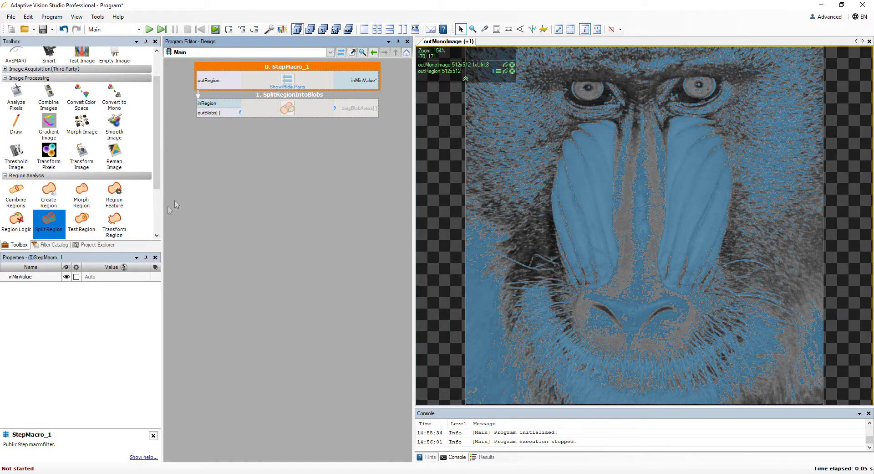
Add a second StepMacro_1 and a second SplitRegionIntoBlobs, linking outRegion to inRegion
{"action": "left_click", "coordinate": [110, 246]}
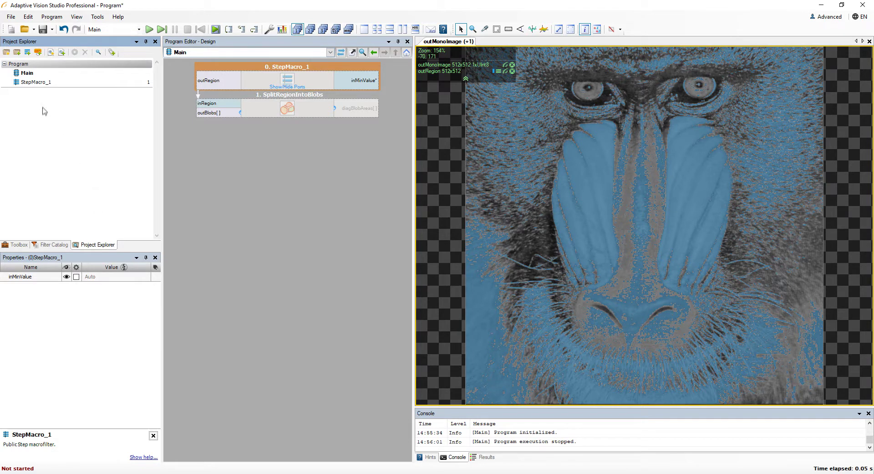
{"action": "left_click_drag", "start_coordinate": [37, 82], "coordinate": [260, 152]}
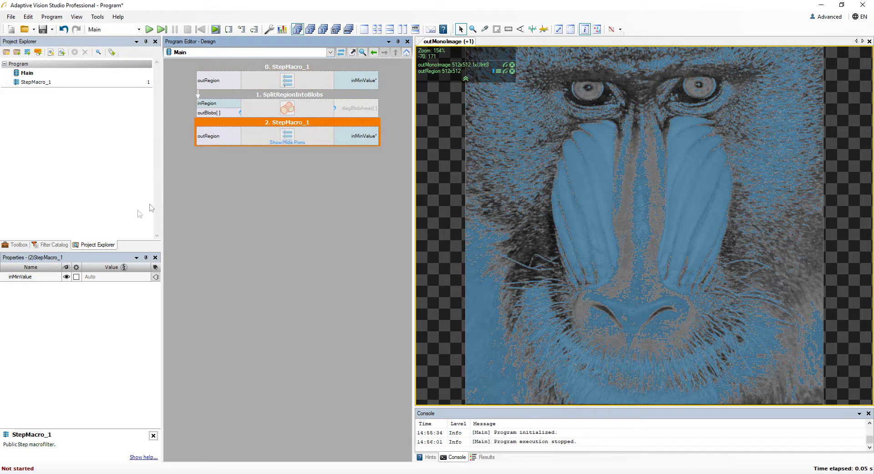
{"action": "left_click", "coordinate": [56, 246]}
{"action": "left_click", "coordinate": [17, 247]}
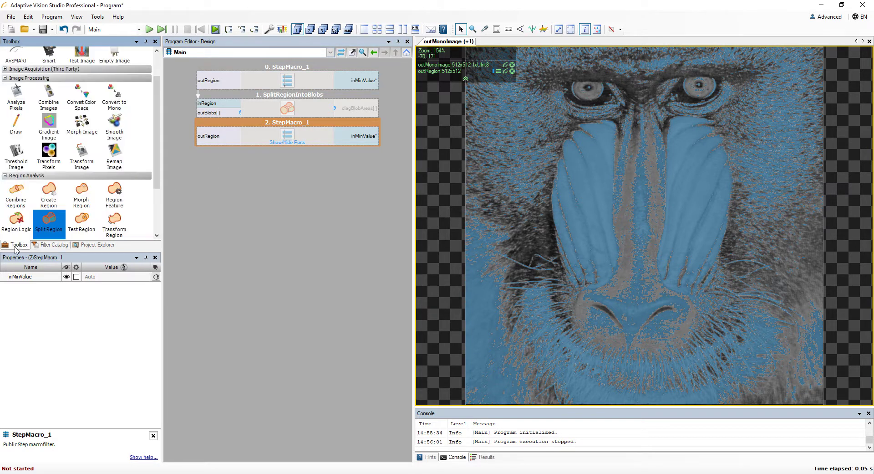
{"action": "left_click_drag", "start_coordinate": [49, 222], "coordinate": [255, 192]}
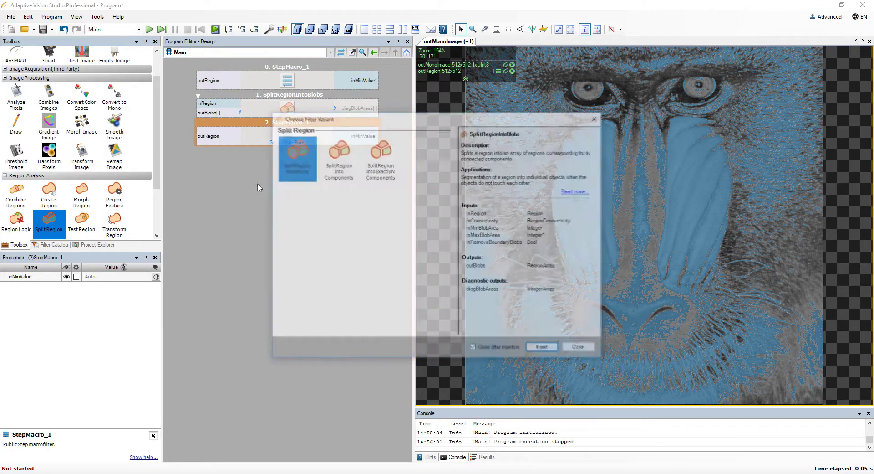
{"action": "double_click", "coordinate": [303, 163]}
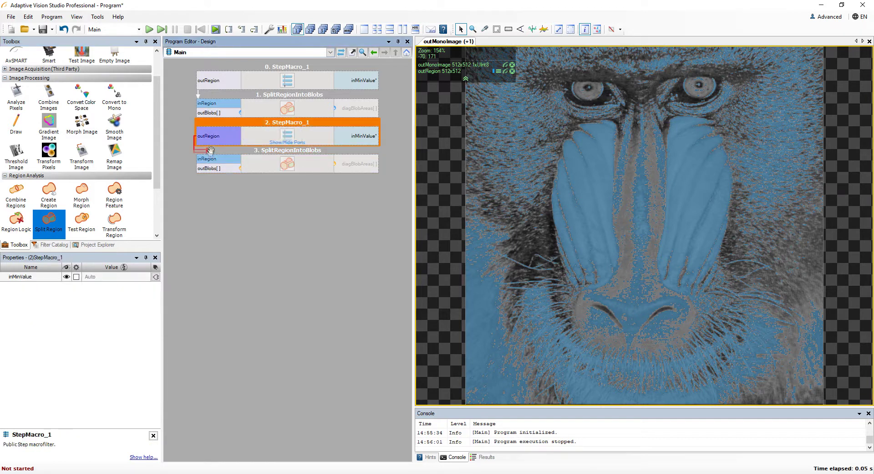
{"action": "left_click_drag", "start_coordinate": [214, 136], "coordinate": [214, 159]}
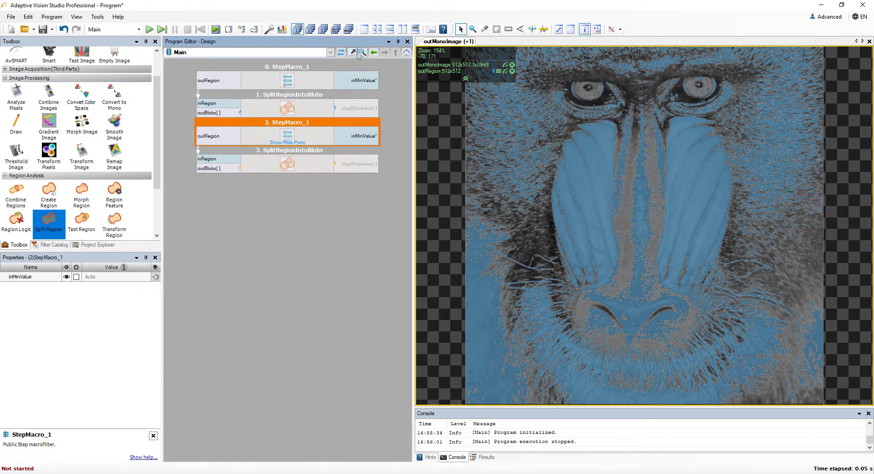
Switch the preview to a 2x2 grid without outMonoImage, then start step-by-step execution
{"action": "left_click", "coordinate": [389, 30]}
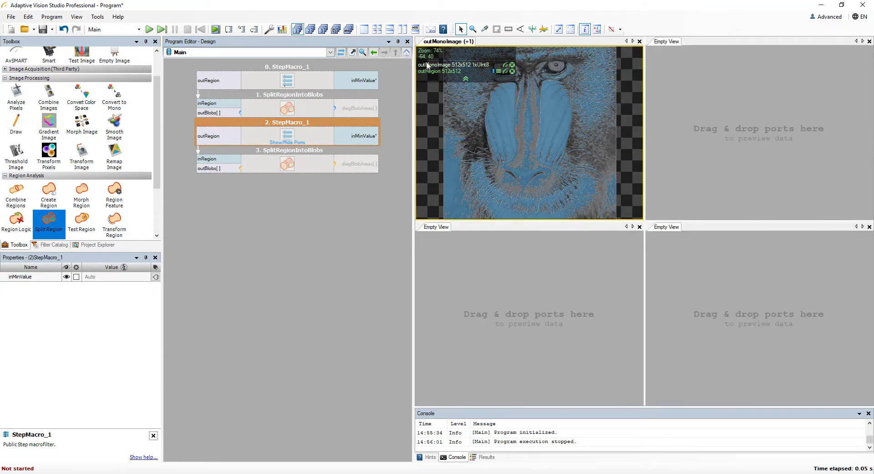
{"action": "left_click_drag", "start_coordinate": [509, 222], "coordinate": [506, 382]}
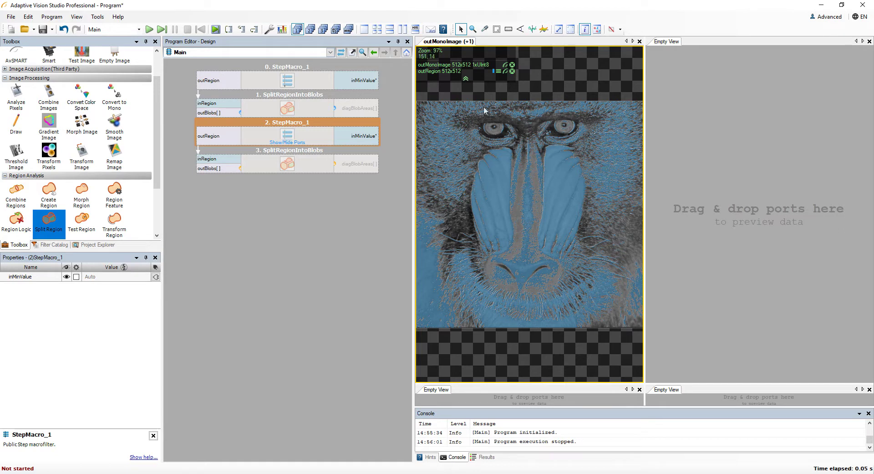
{"action": "left_click", "coordinate": [512, 65]}
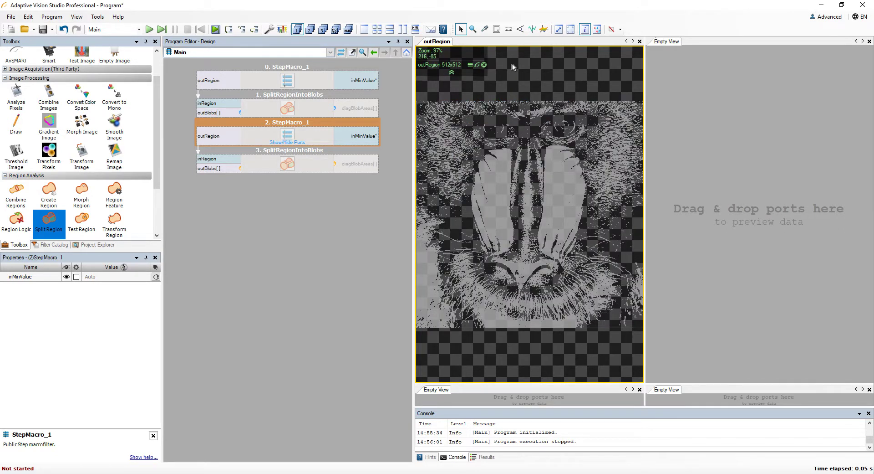
{"action": "left_click", "coordinate": [161, 29]}
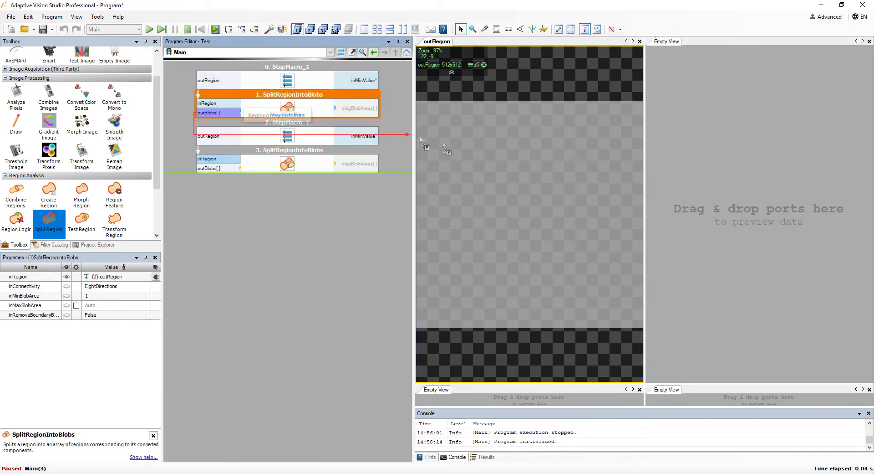
Preview both outBlobs results on top and both StepMacro_1 inMinValue values below
{"action": "left_click_drag", "start_coordinate": [206, 113], "coordinate": [538, 159]}
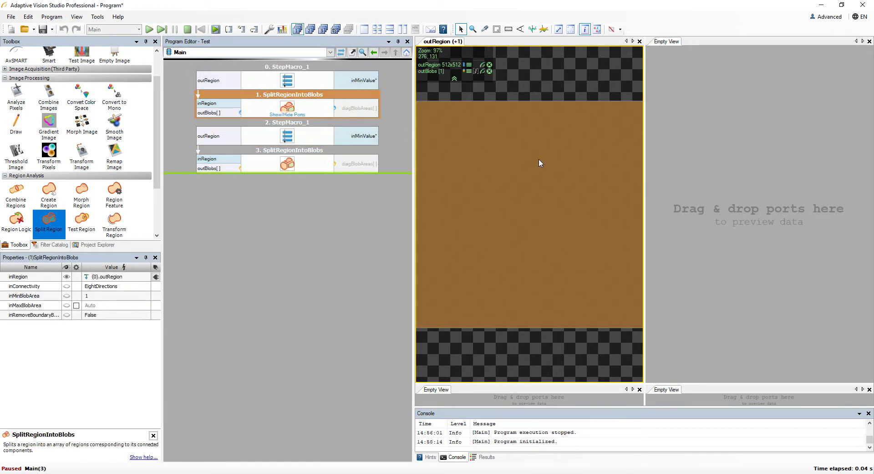
{"action": "left_click", "coordinate": [489, 65]}
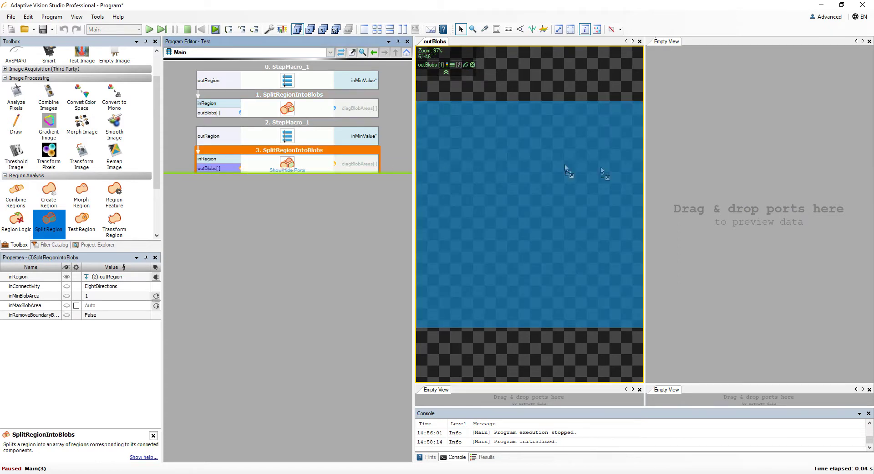
{"action": "left_click_drag", "start_coordinate": [206, 168], "coordinate": [729, 182]}
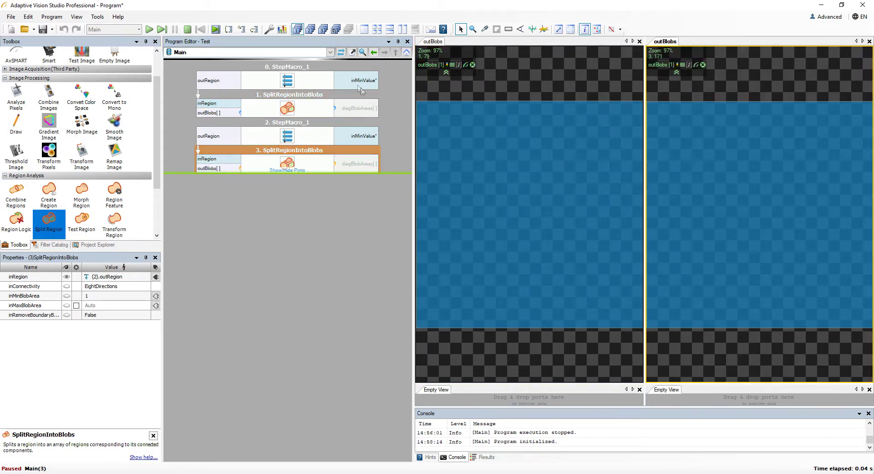
{"action": "left_click_drag", "start_coordinate": [358, 86], "coordinate": [444, 394]}
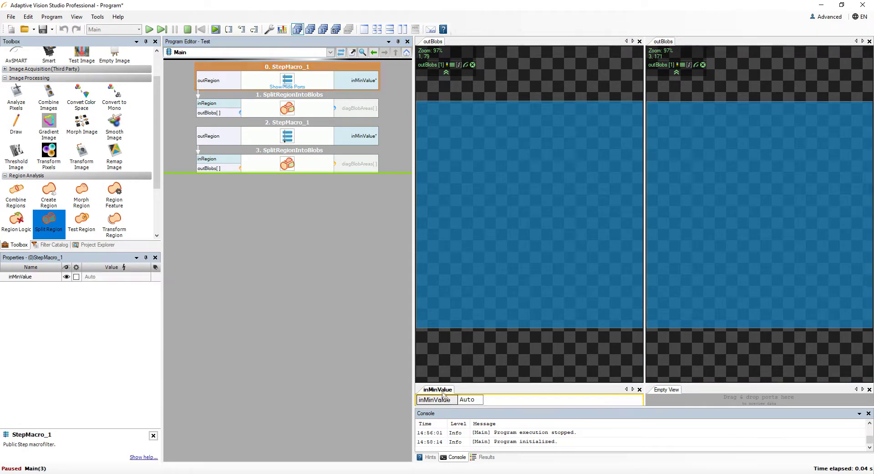
{"action": "left_click_drag", "start_coordinate": [364, 136], "coordinate": [697, 400]}
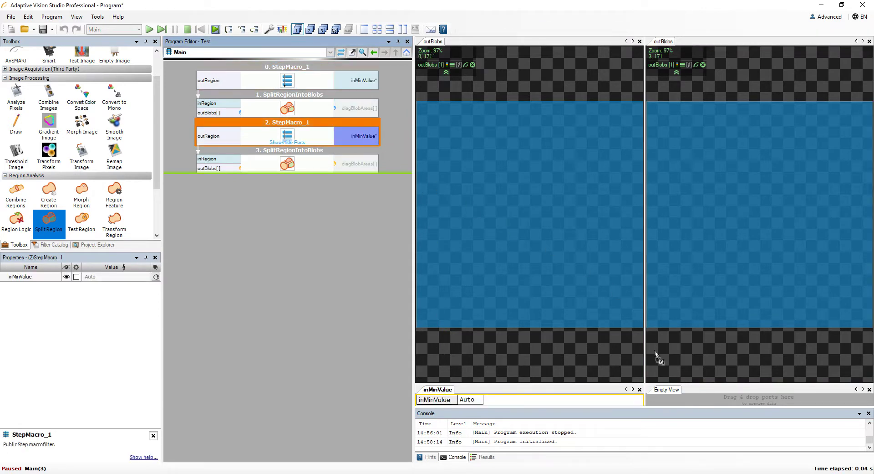
Enable the first StepMacro_1's inMinValue and set it to 158
{"action": "left_click", "coordinate": [358, 80]}
{"action": "left_click", "coordinate": [115, 276]}
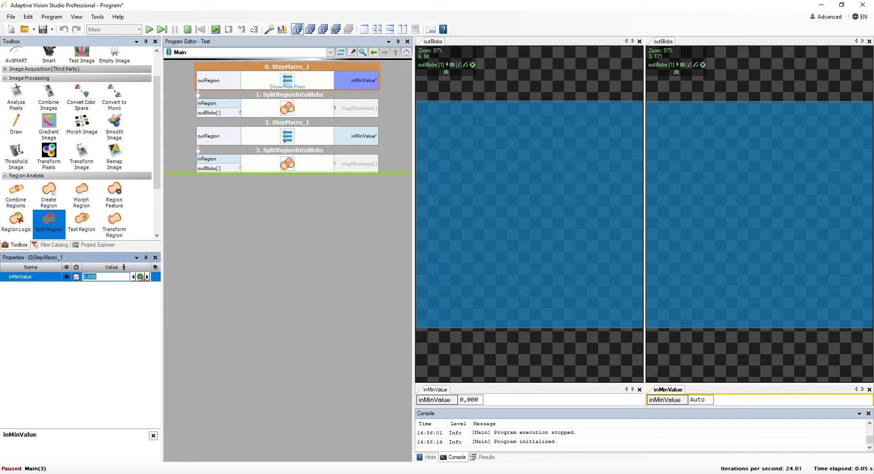
{"action": "left_click_drag", "start_coordinate": [141, 276], "coordinate": [215, 278]}
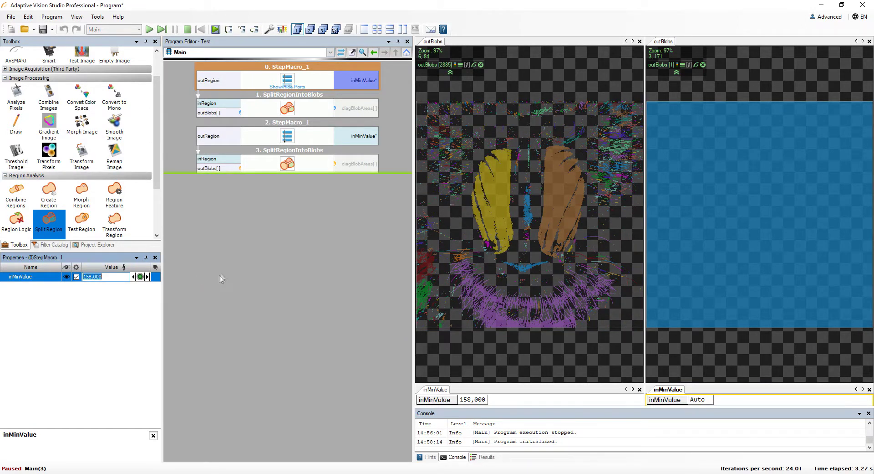
Enable the second StepMacro_1's inMinValue and set it to 100
{"action": "left_click", "coordinate": [364, 141]}
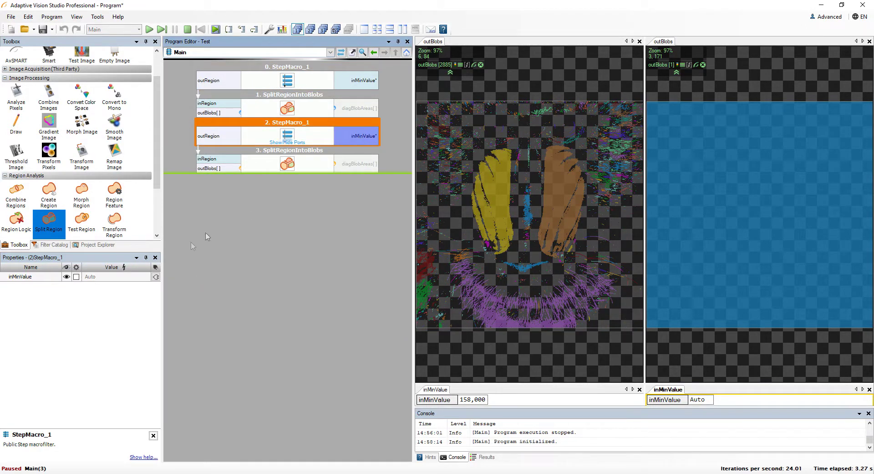
{"action": "left_click", "coordinate": [133, 276]}
{"action": "left_click_drag", "start_coordinate": [137, 277], "coordinate": [186, 277]}
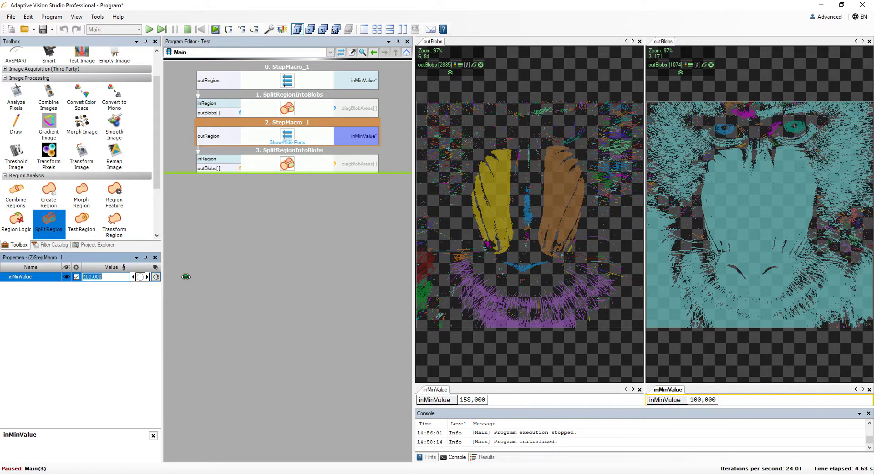
{"action": "left_click", "coordinate": [246, 267]}
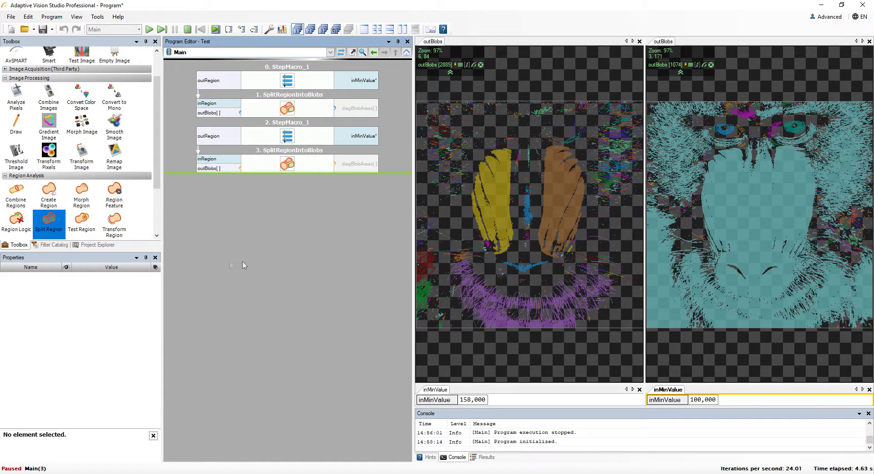
Show the Project Explorer and review Main and StepMacro_1 in the project tree
{"action": "left_click", "coordinate": [105, 245]}
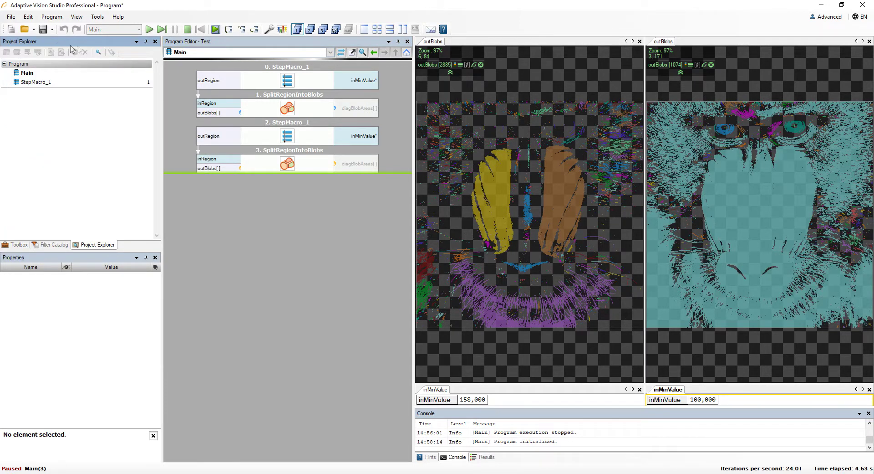
{"action": "left_click", "coordinate": [204, 56]}
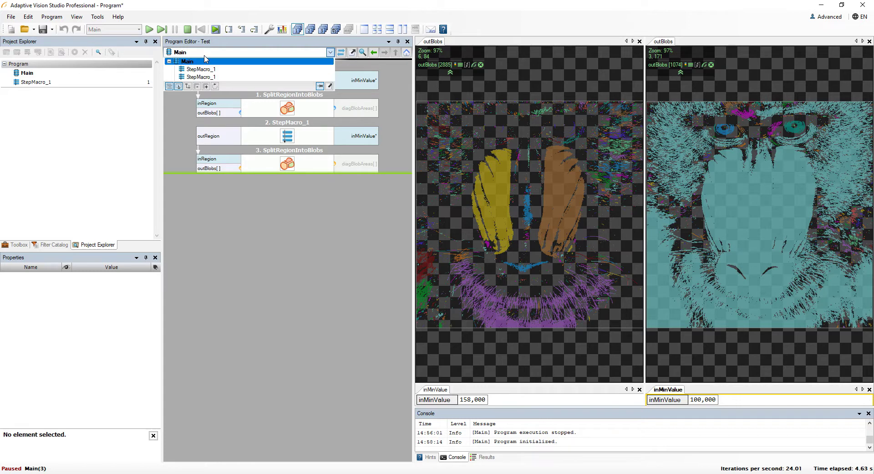
{"action": "left_click", "coordinate": [204, 56]}
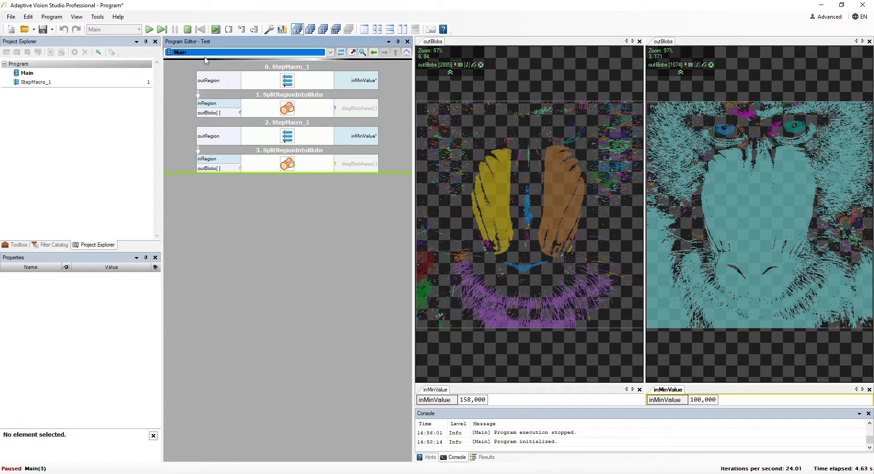
{"action": "left_click", "coordinate": [27, 74]}
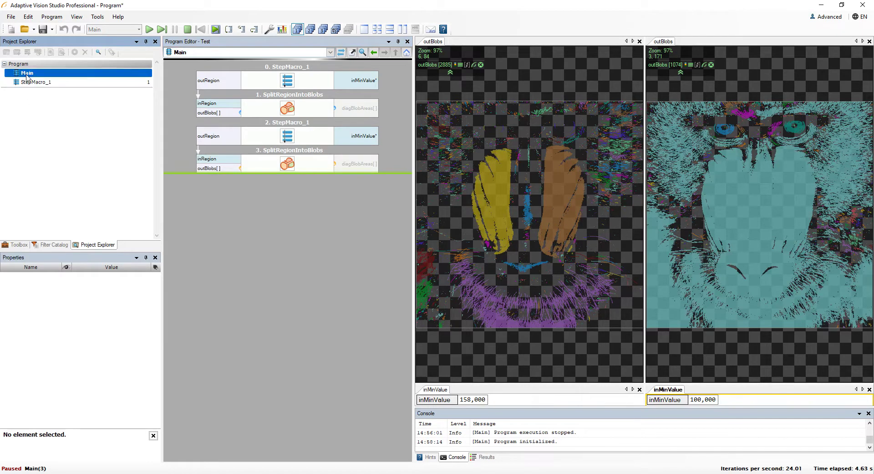
{"action": "left_click", "coordinate": [29, 82], "text": "ctrl"}
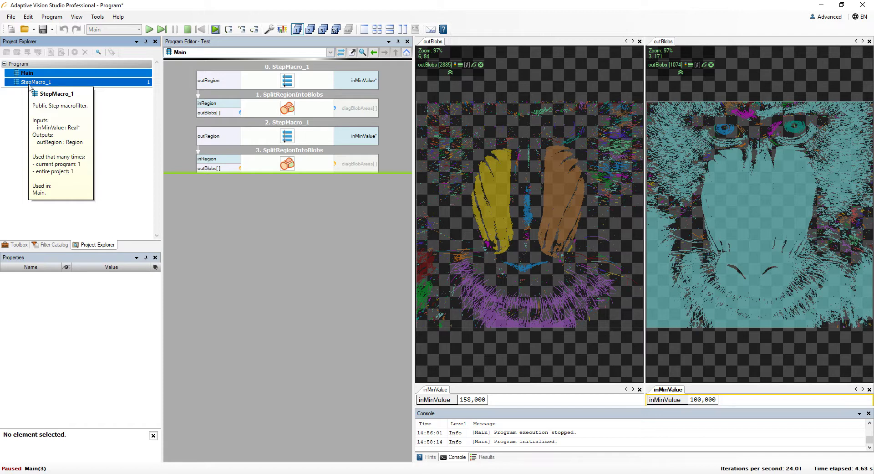
Open StepMacro_1 in the Program Editor to view its contents, then switch back to Main
{"action": "left_click", "coordinate": [178, 53]}
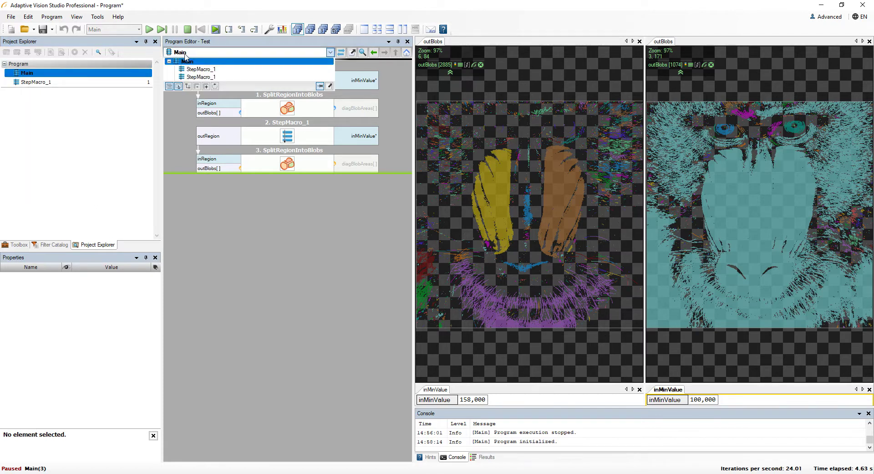
{"action": "left_click", "coordinate": [203, 76]}
{"action": "left_click", "coordinate": [201, 53]}
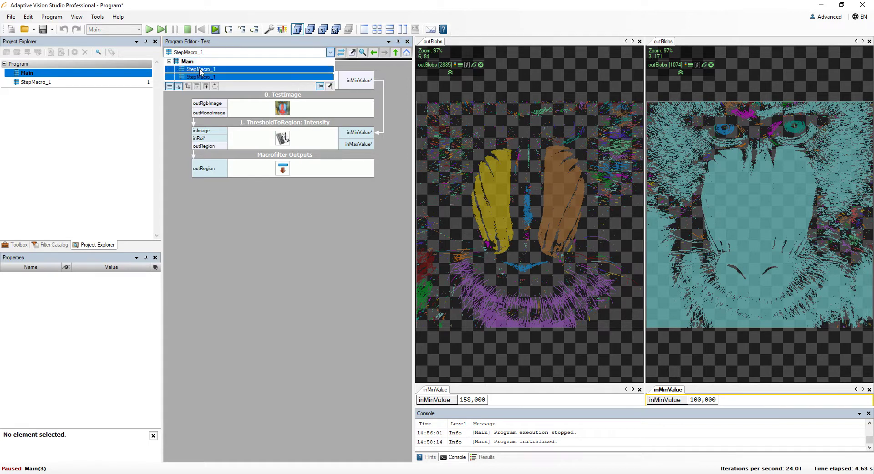
{"action": "left_click", "coordinate": [202, 69]}
{"action": "left_click", "coordinate": [199, 54]}
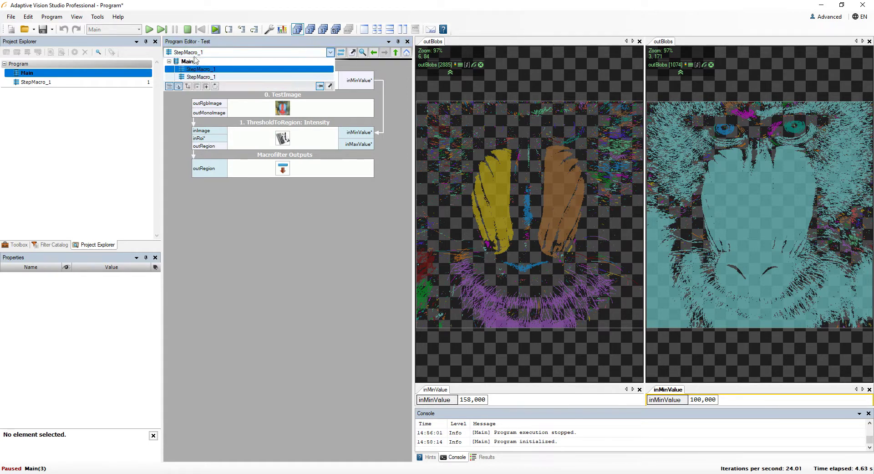
{"action": "left_click", "coordinate": [193, 62]}
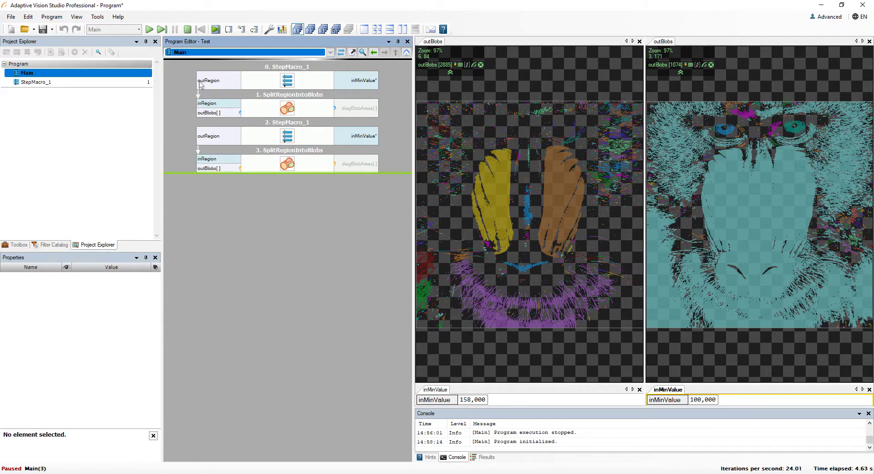
{"action": "left_click", "coordinate": [254, 197]}
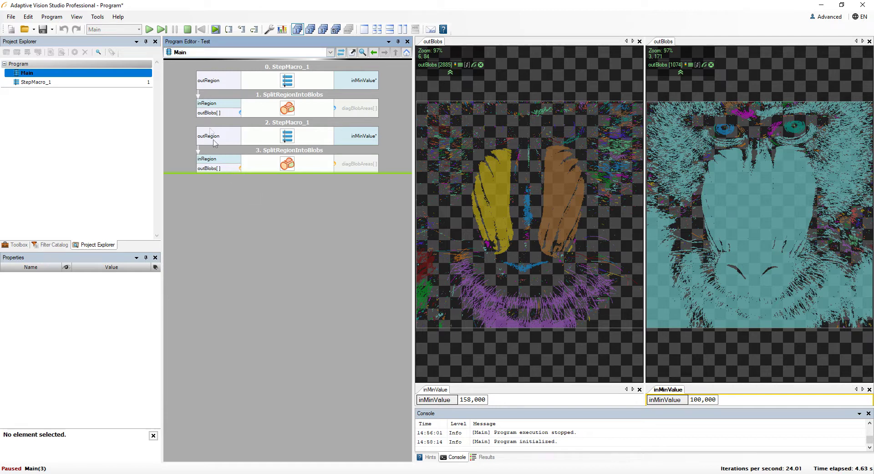
Extract steps 0 and 1 (first StepMacro_1 and SplitRegionIntoBlobs) into a new macrofilter StepMacro_2
{"action": "left_click_drag", "start_coordinate": [176, 71], "coordinate": [280, 111]}
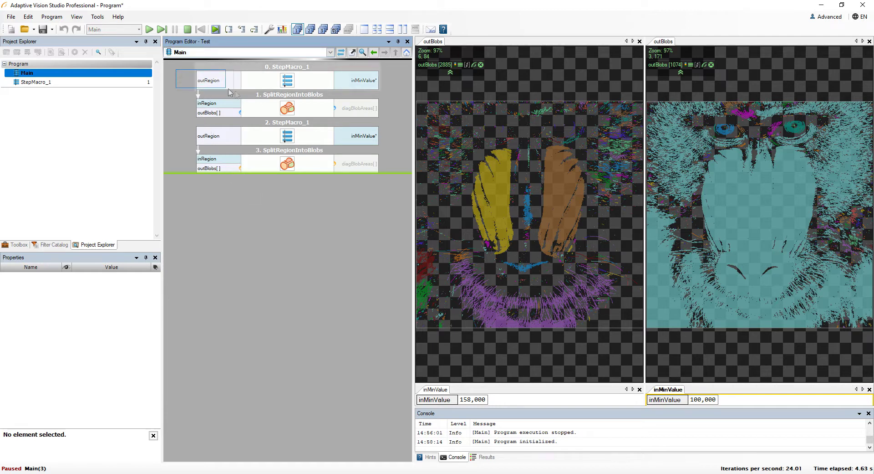
{"action": "right_click", "coordinate": [267, 109]}
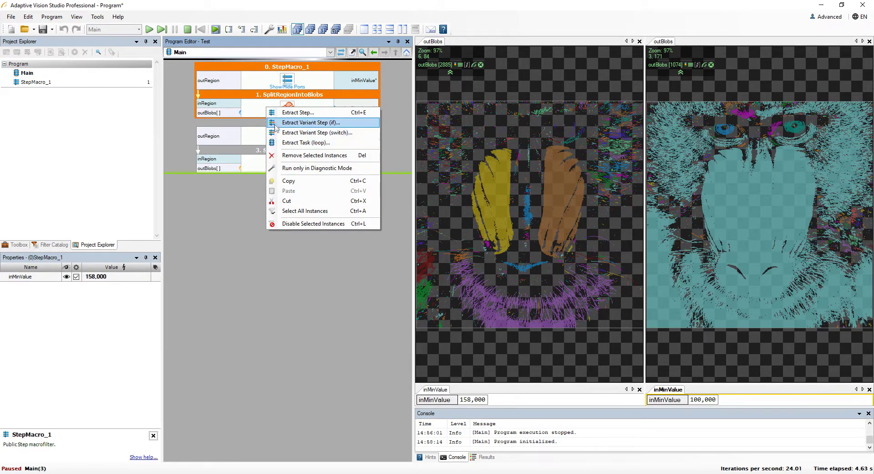
{"action": "left_click", "coordinate": [279, 113]}
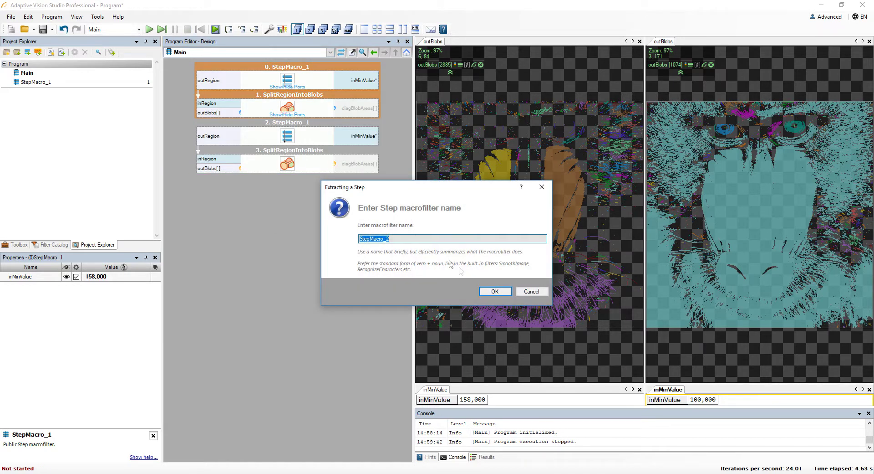
{"action": "left_click", "coordinate": [490, 296]}
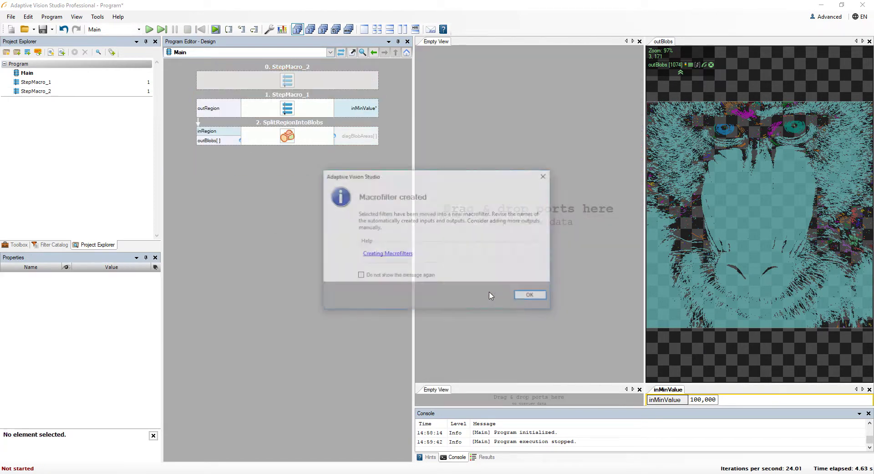
{"action": "left_click", "coordinate": [524, 296]}
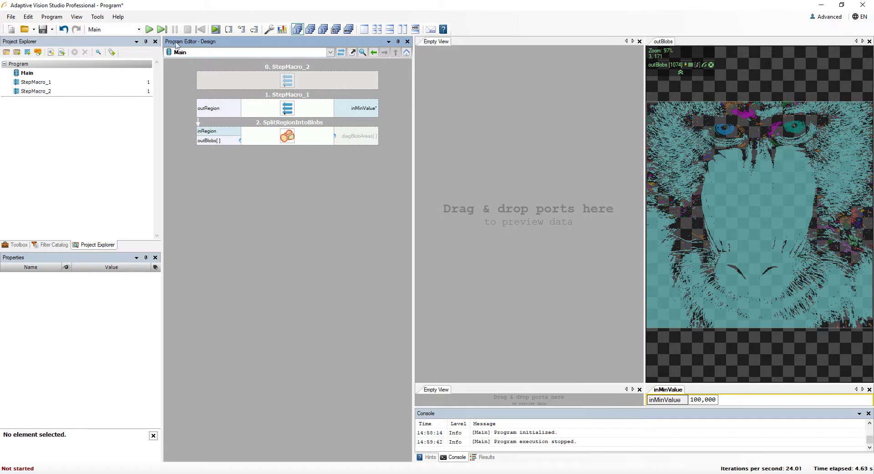
Preview StepMacro_2's inner outBlobs and inMinValue (158), then return to Main and iterate
{"action": "double_click", "coordinate": [254, 79]}
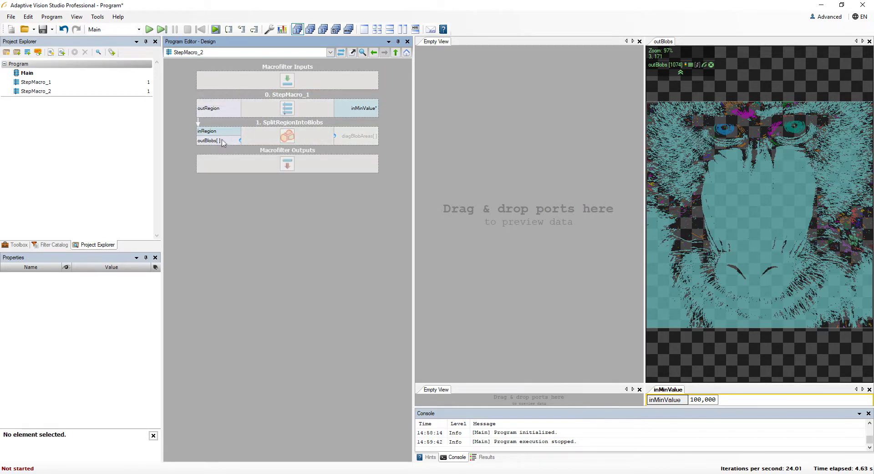
{"action": "left_click_drag", "start_coordinate": [223, 143], "coordinate": [519, 147]}
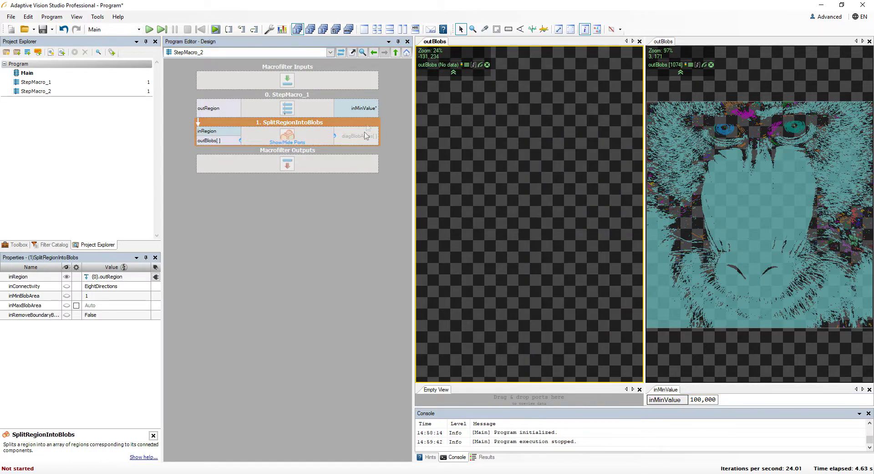
{"action": "left_click_drag", "start_coordinate": [371, 108], "coordinate": [460, 401]}
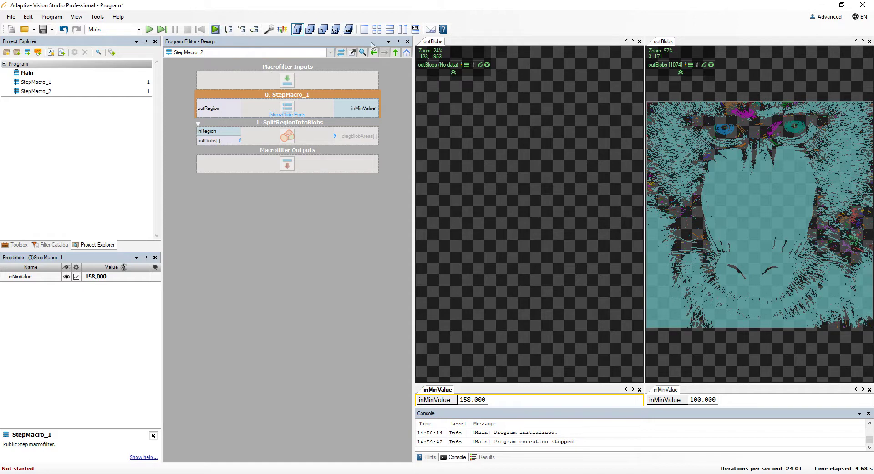
{"action": "left_click", "coordinate": [396, 52]}
{"action": "left_click", "coordinate": [162, 30]}
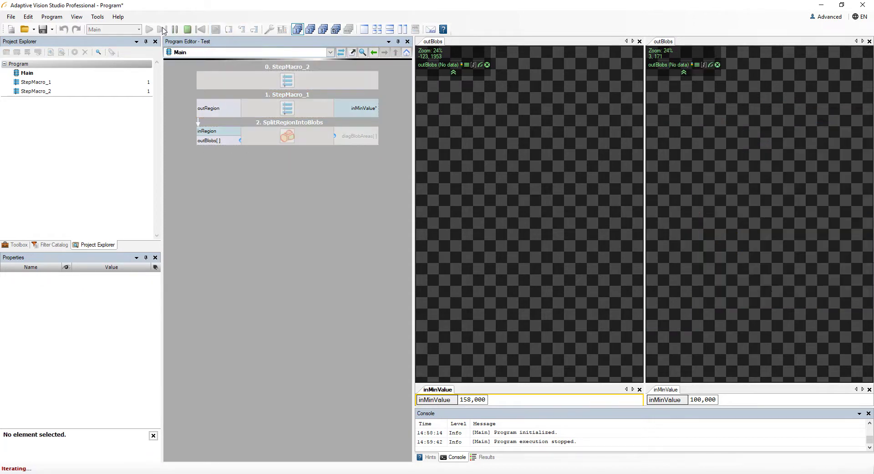